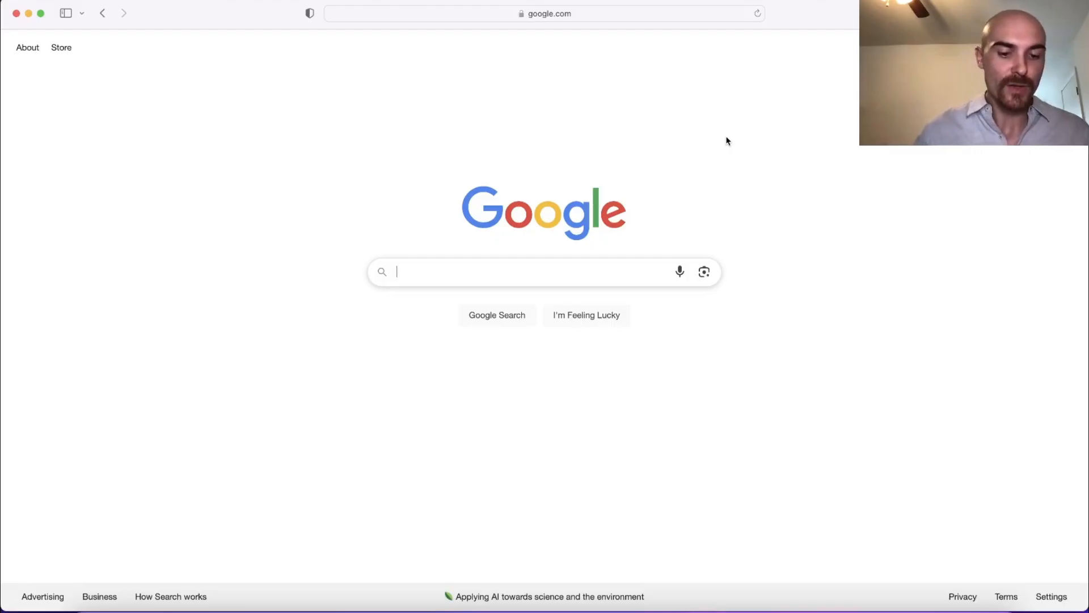
Step: Search Google for Dotloop.com and go to the dotloop website's Try It Free page
type("Dotlo")
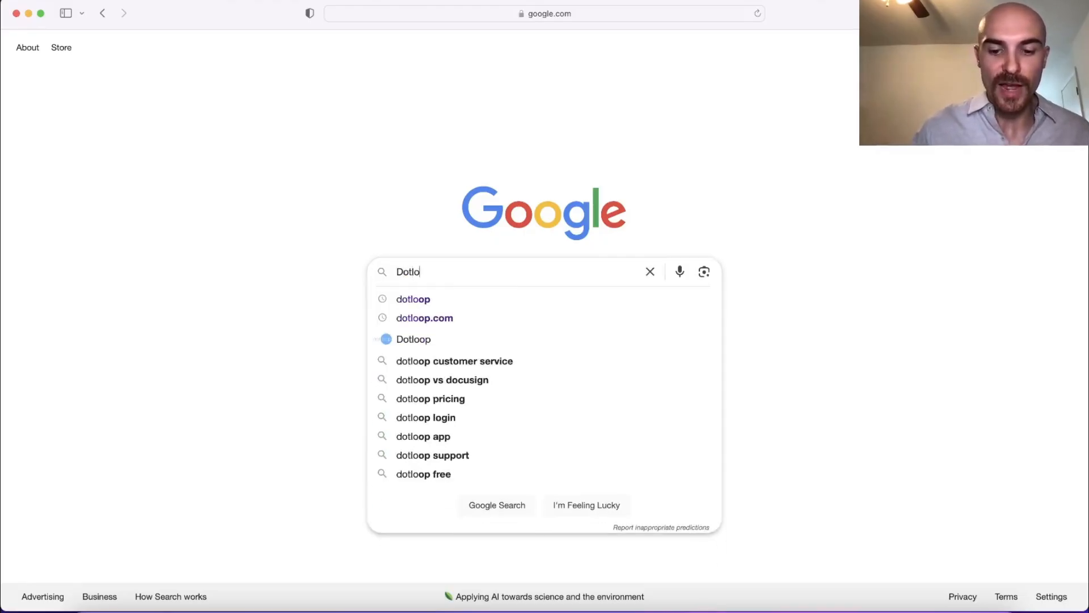
type("op.com")
key("Return")
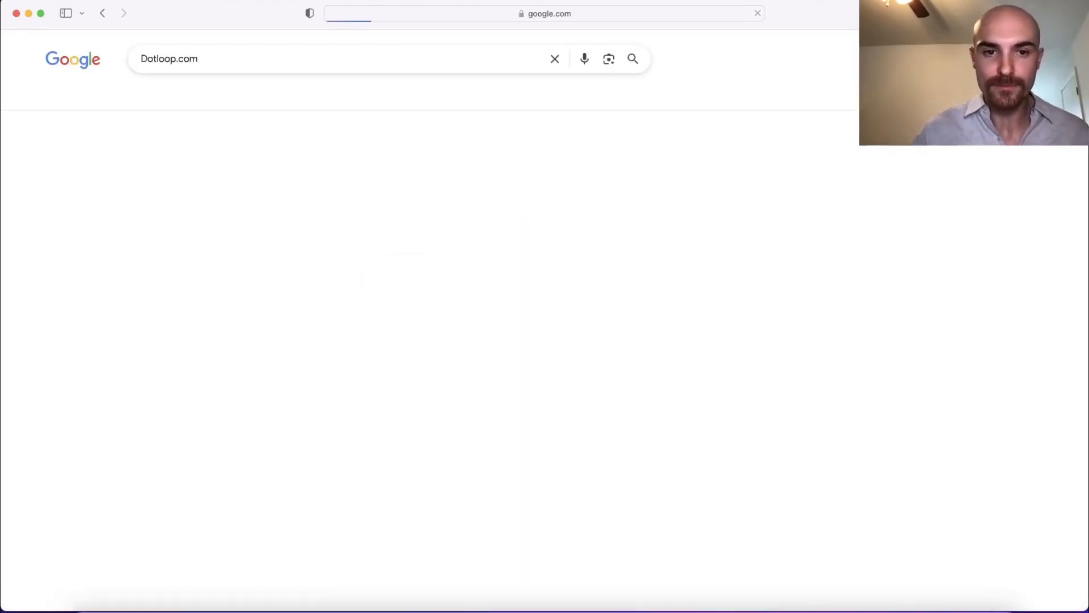
left_click(328, 166)
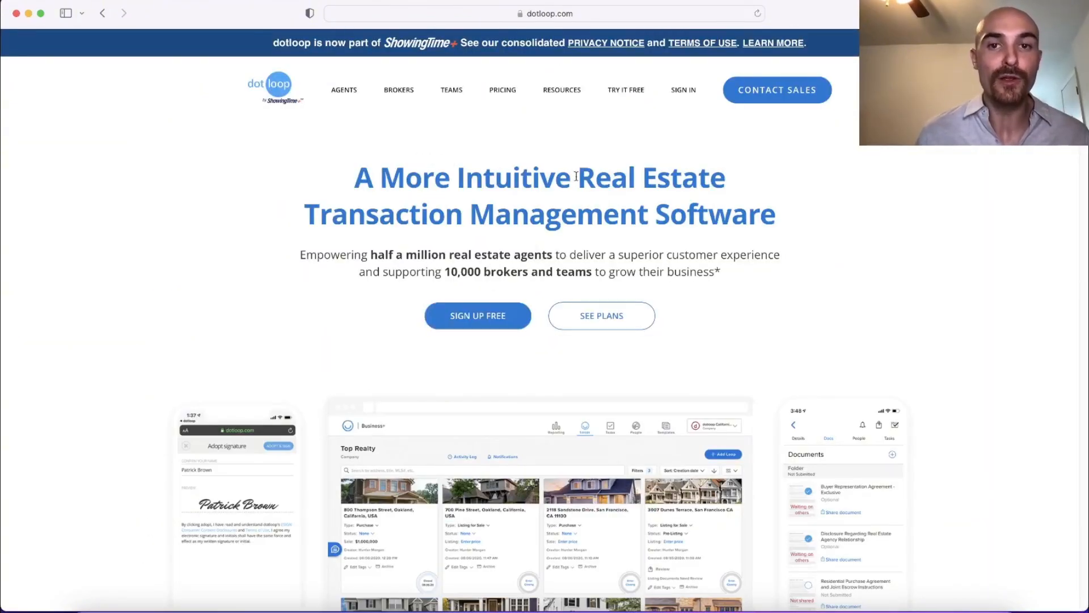
left_click(632, 91)
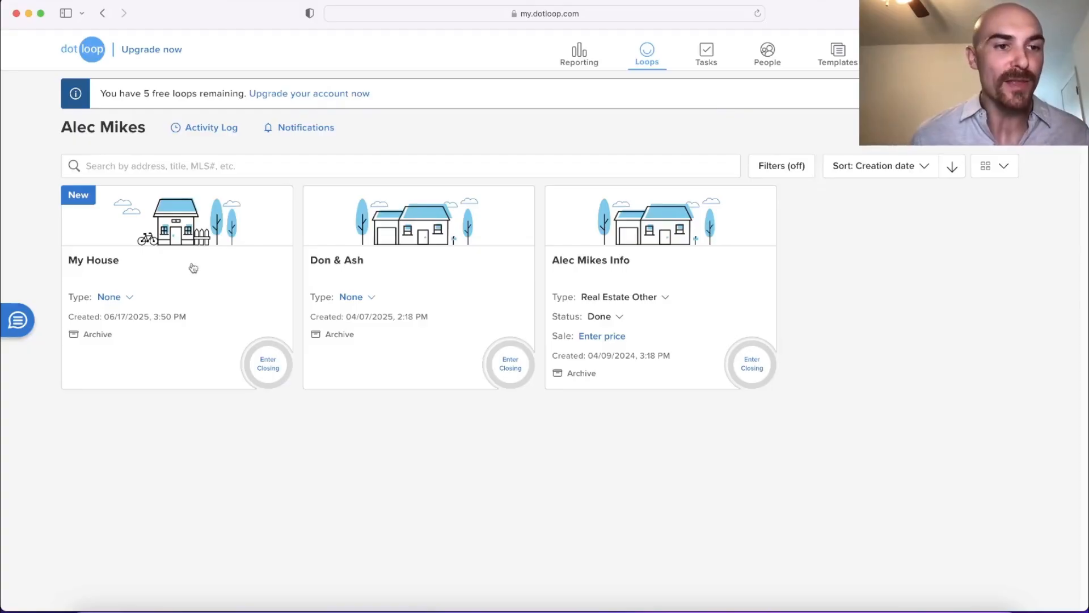
Step: Open the My House loop and upload 8.0 Contract (version 1).pdf from the computer into its documents folder
left_click(176, 229)
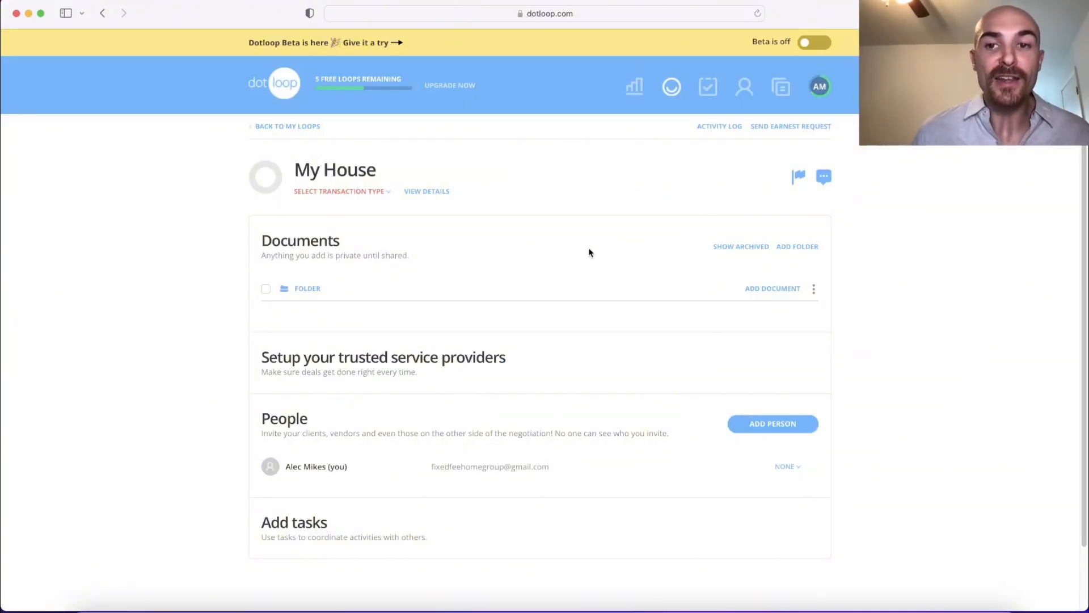
left_click(783, 291)
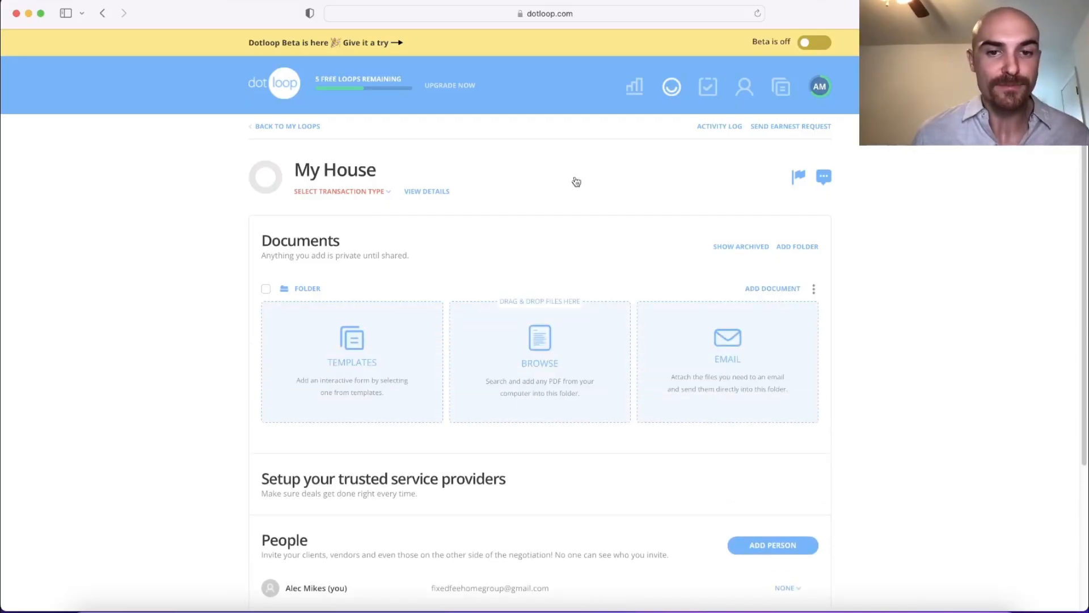
scroll(578, 205, "down", 3)
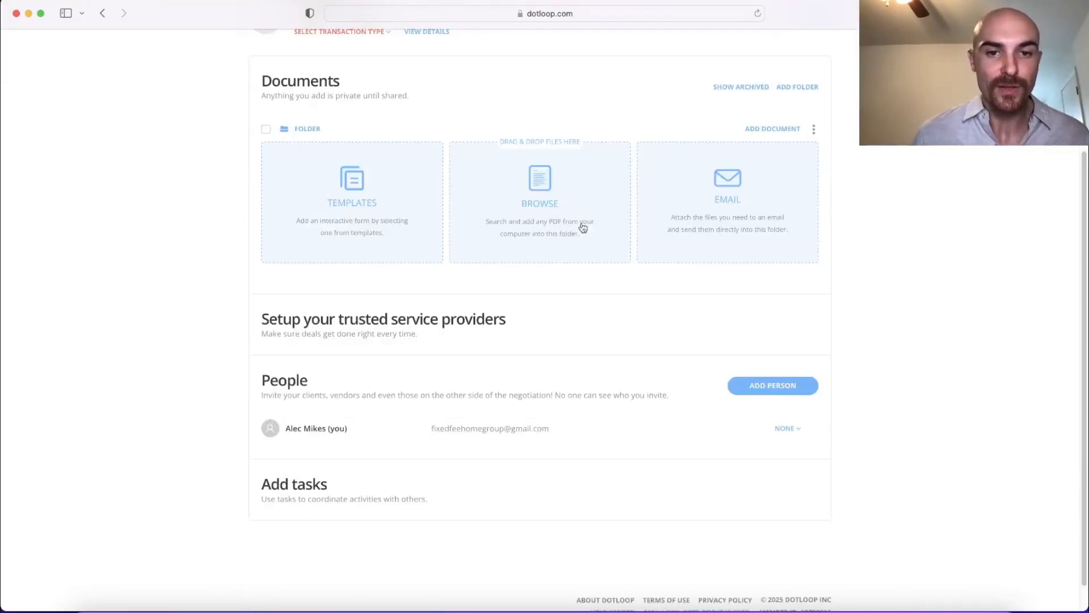
left_click(556, 197)
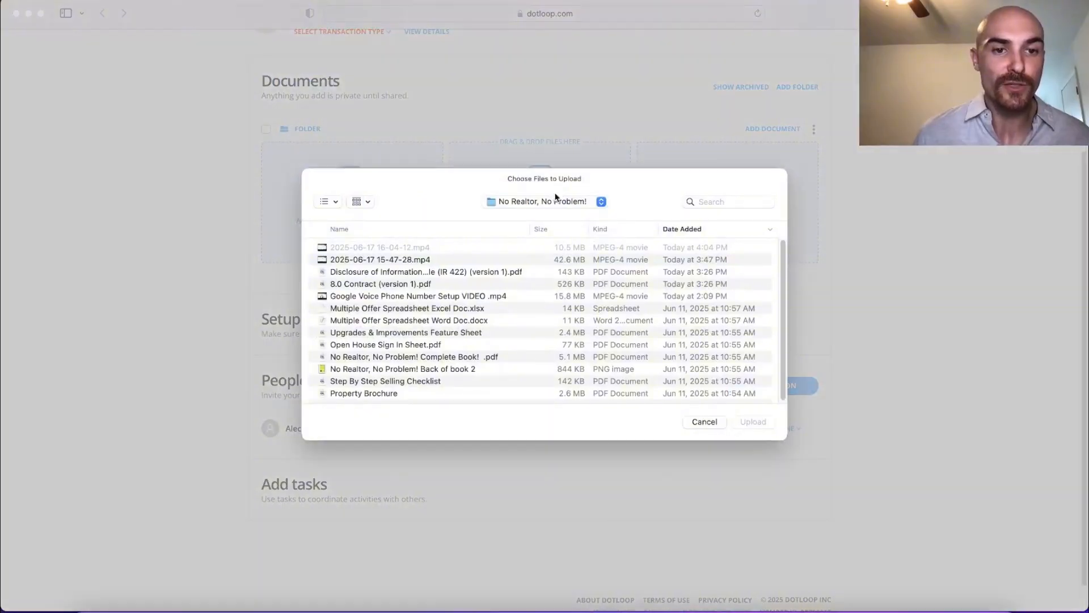
left_click(392, 284)
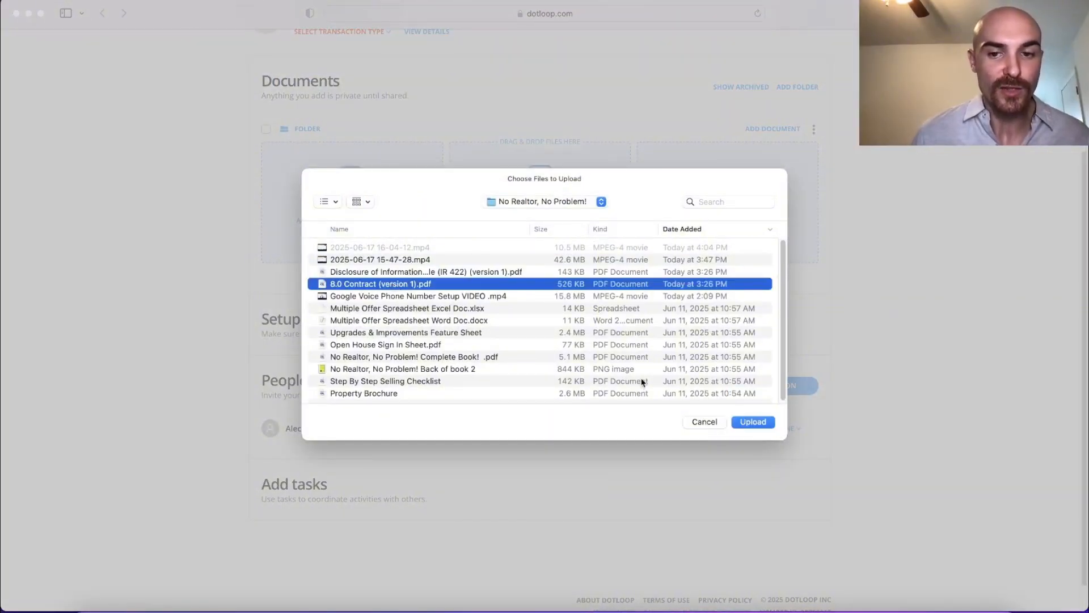
left_click(760, 424)
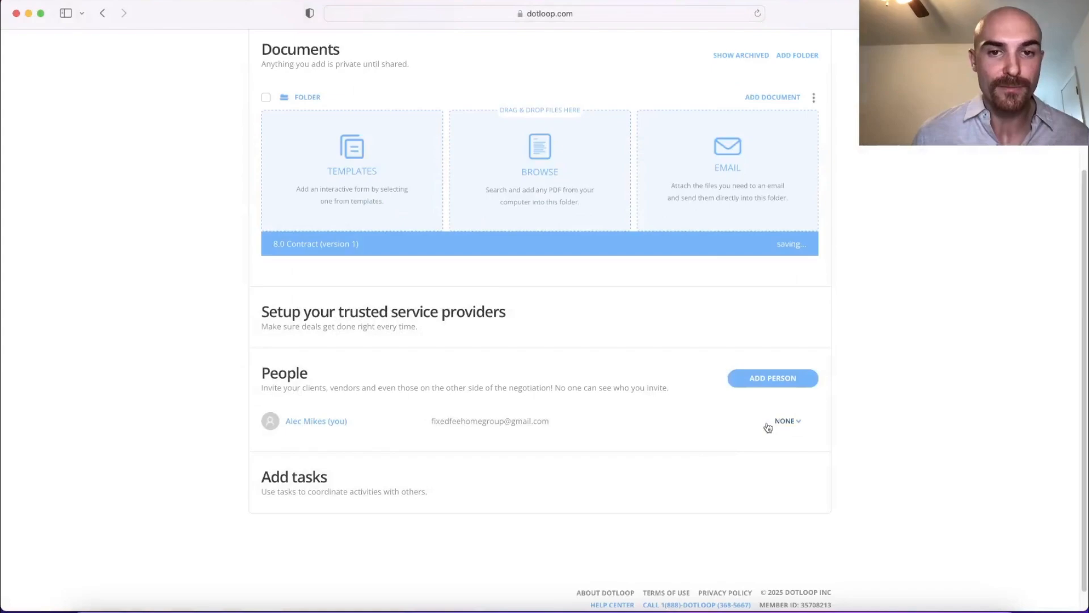
Step: Upload the Disclosure of Information on Radon Hazards PDF (IR 422, version 1) into the same folder
left_click(538, 161)
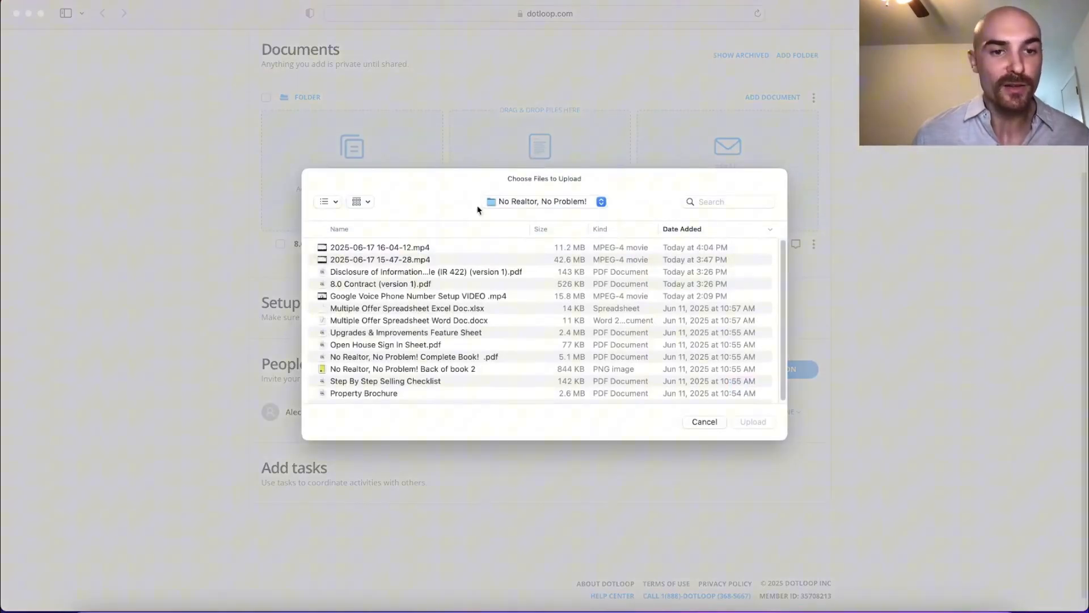
left_click(447, 274)
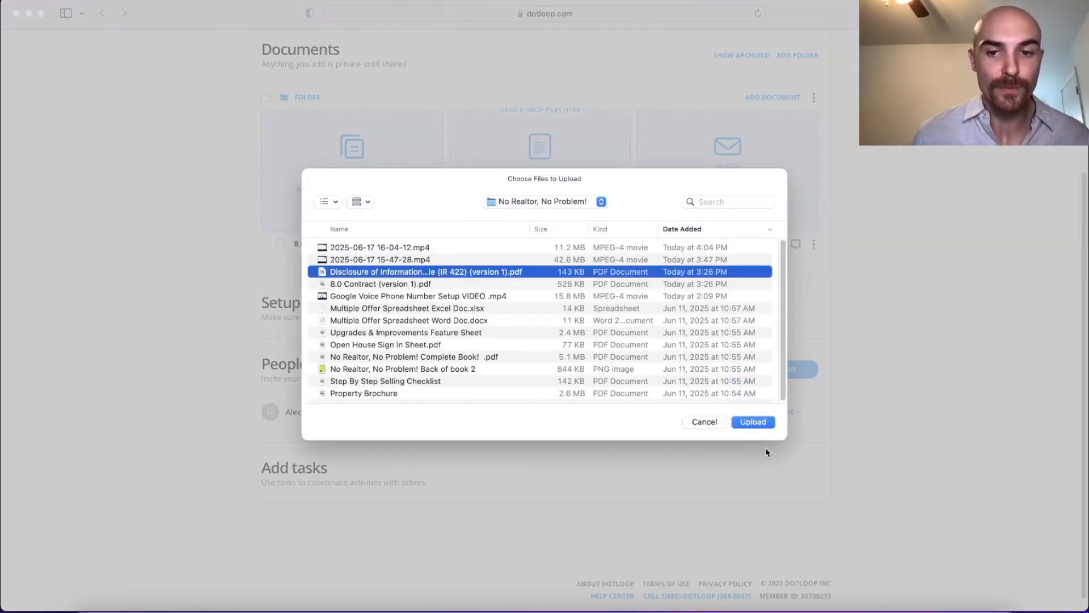
left_click(753, 422)
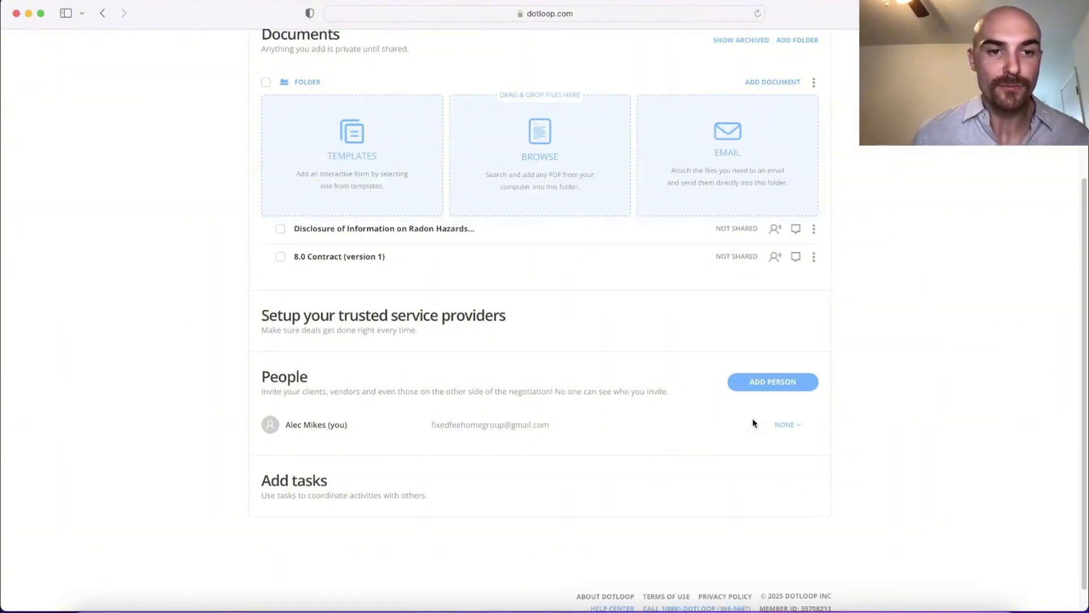
Step: Open 8.0 Contract (version 1) and place narrow initials fields on both Seller Initial lines at the foot of page 1
left_click(352, 257)
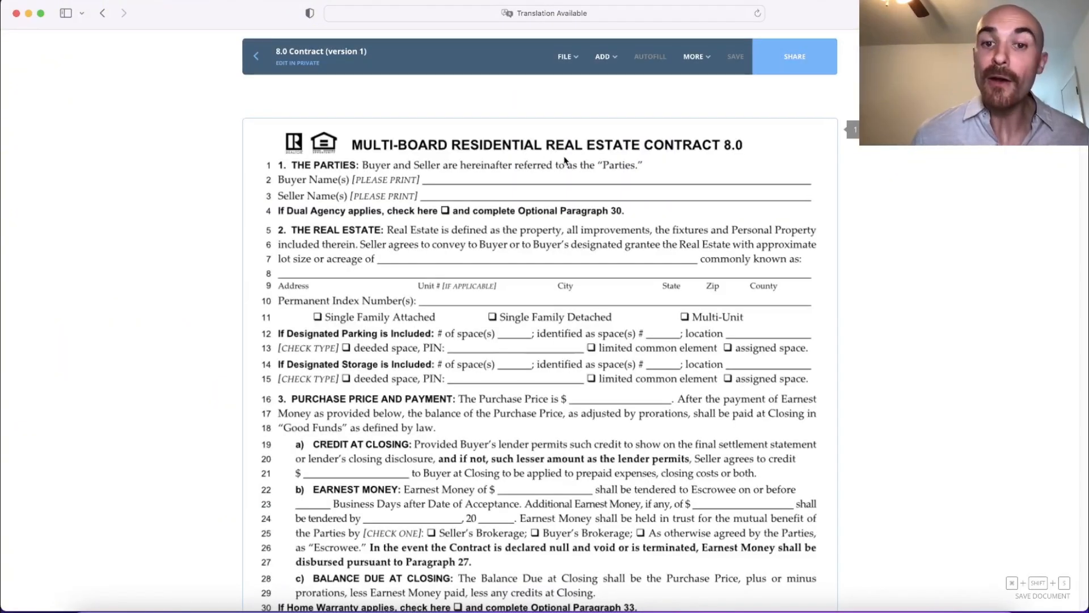
scroll(585, 162, "down", 7)
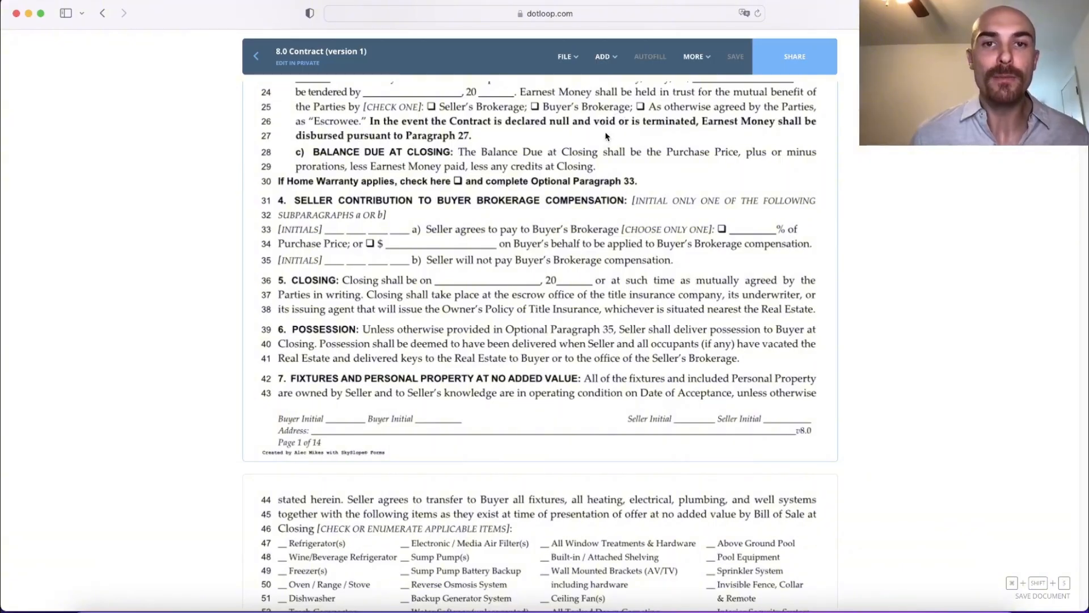
left_click(604, 58)
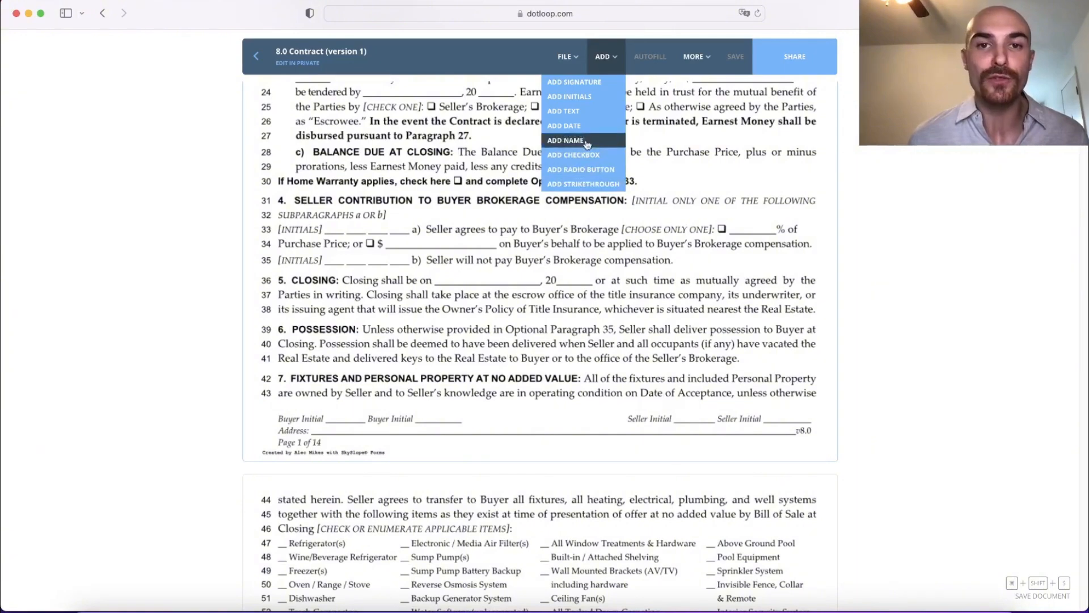
left_click(580, 97)
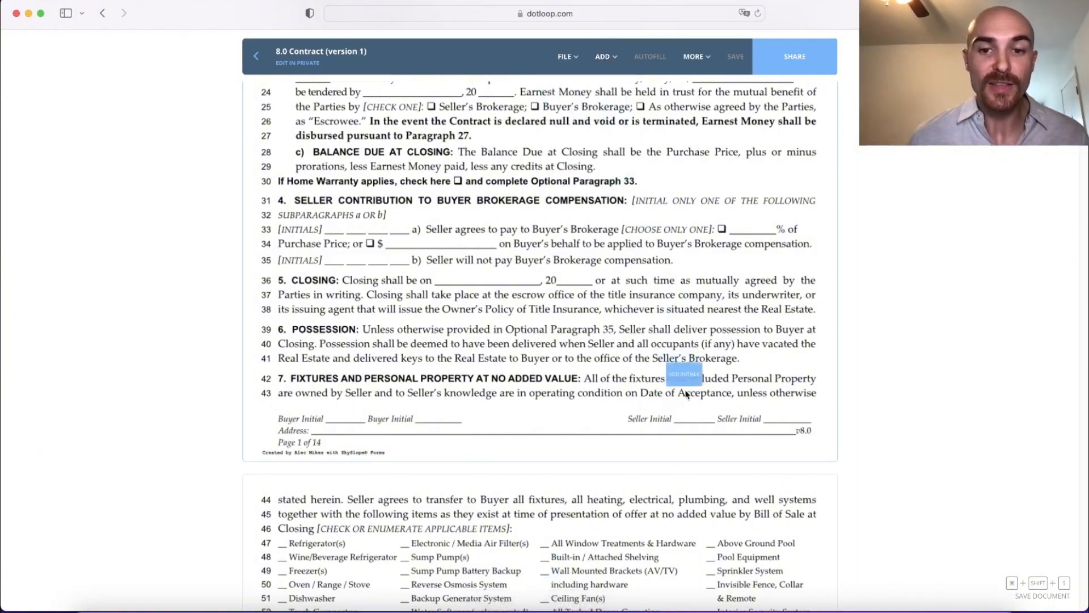
left_click(686, 411)
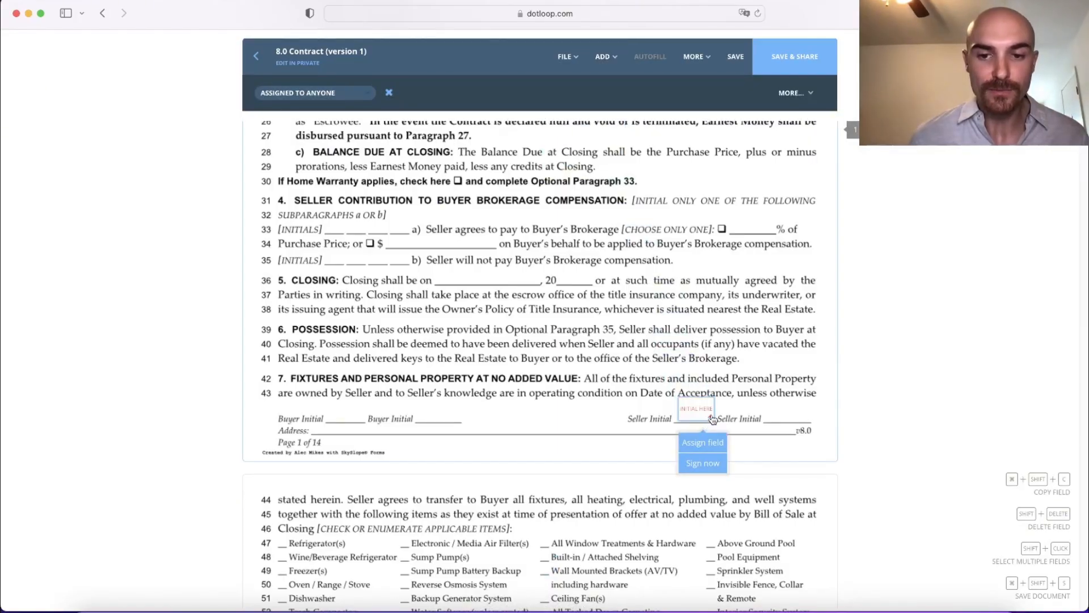
mouse_move(713, 418)
left_mouse_down()
mouse_move(702, 413)
mouse_move(718, 438)
mouse_move(704, 423)
left_mouse_up()
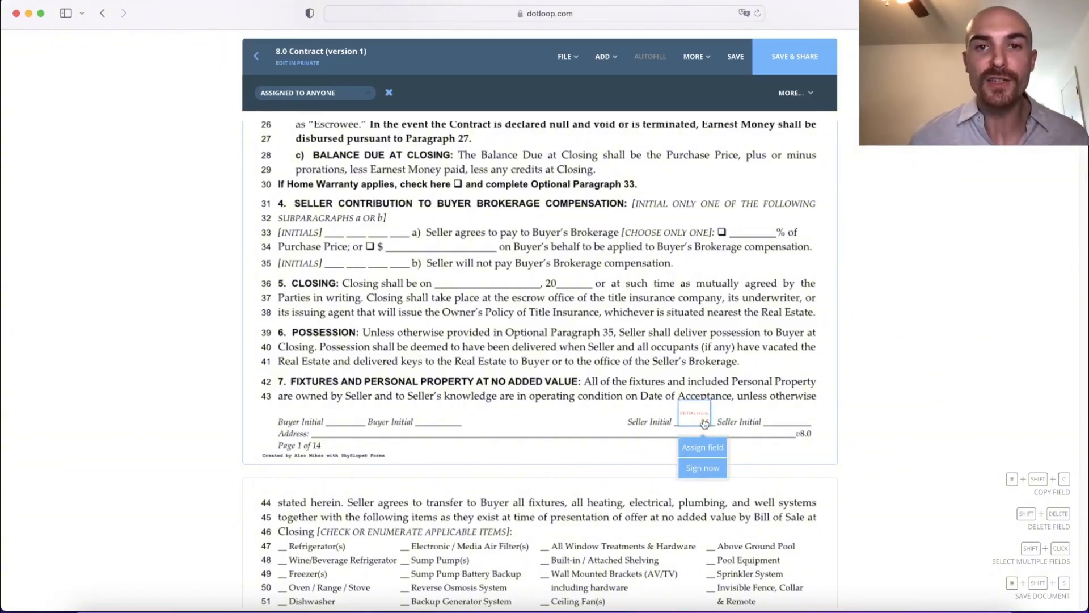
left_click(600, 69)
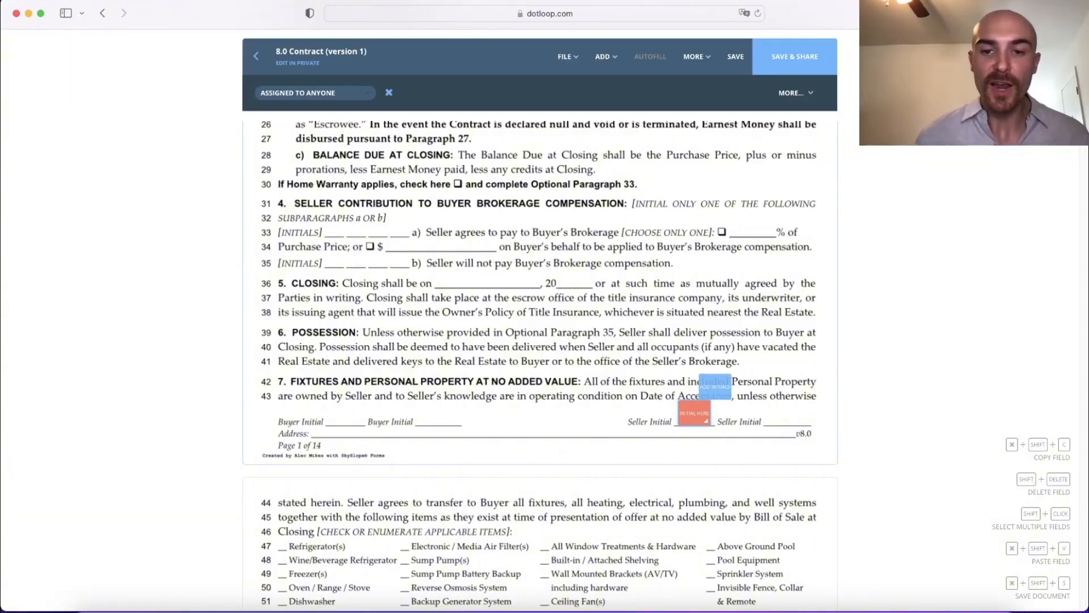
left_click(788, 431)
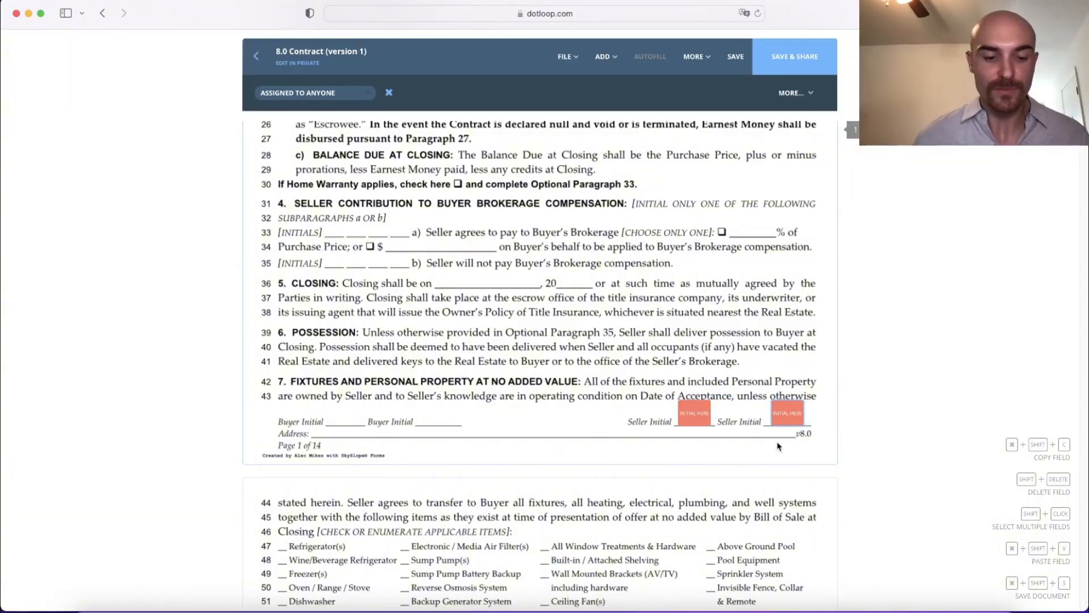
Step: Paste three extra copies of the initials field over the Possession paragraph on page 1
key("super+shift+v")
left_click(757, 362)
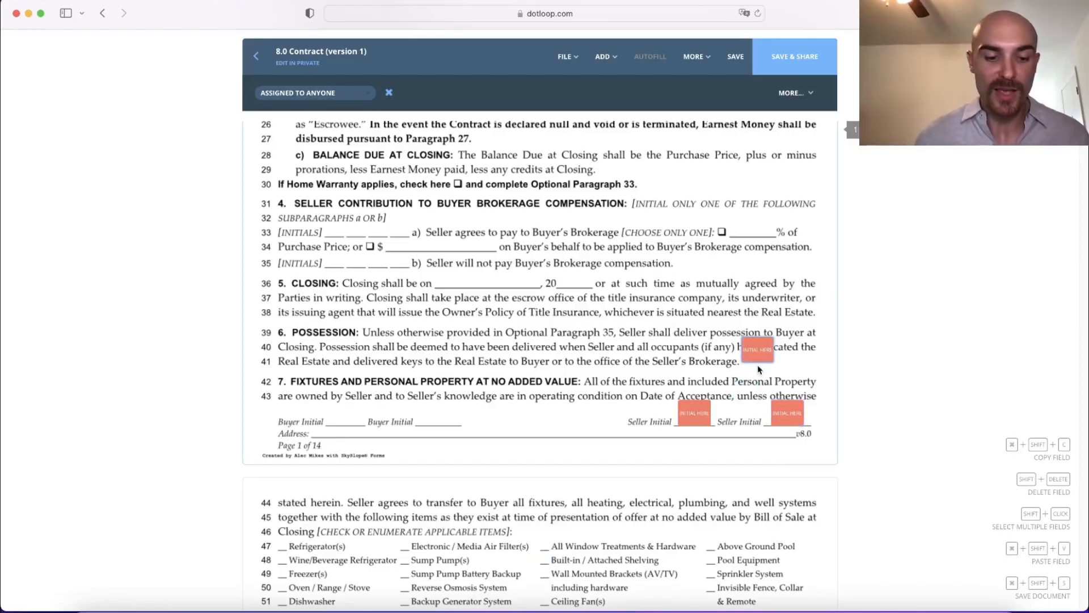
key("super+shift+v")
left_click(796, 356)
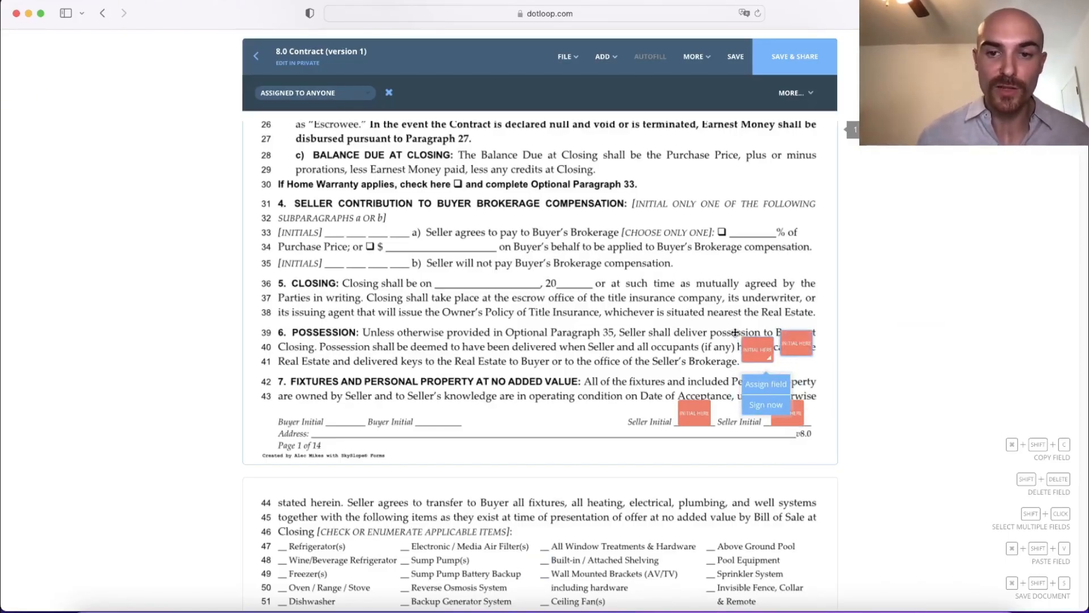
key("super+shift+v")
left_click(708, 347)
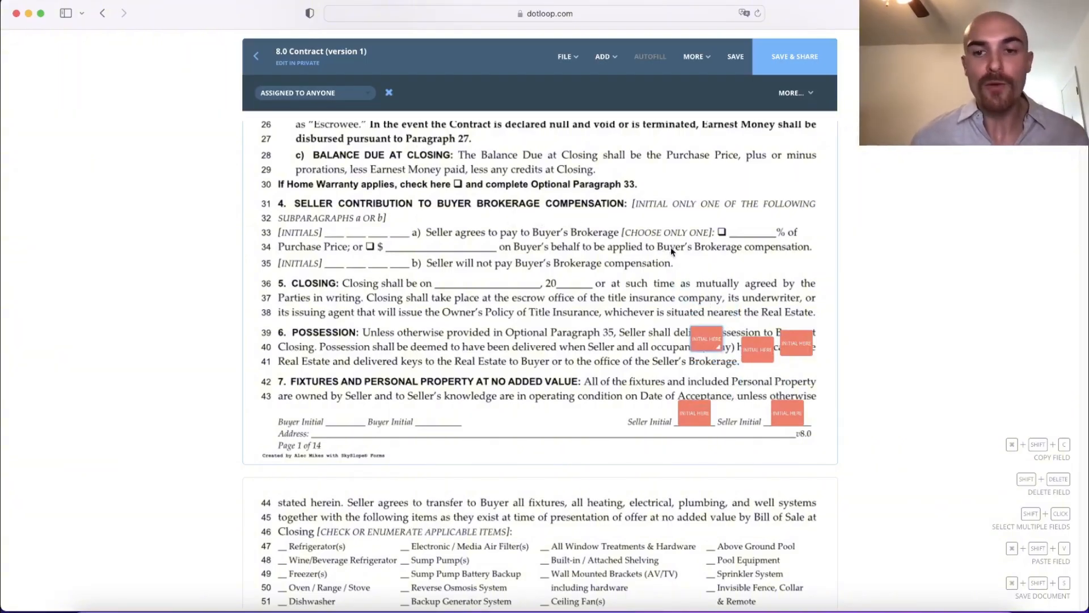
Step: Remove the three extra initials fields from the Possession paragraph
mouse_move(714, 339)
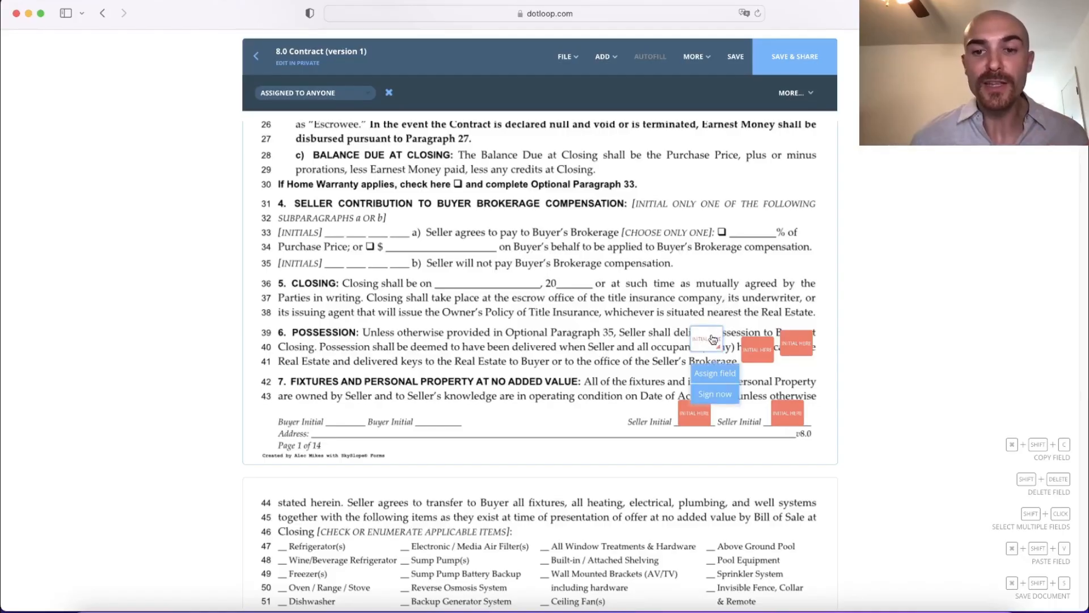
left_click(389, 93)
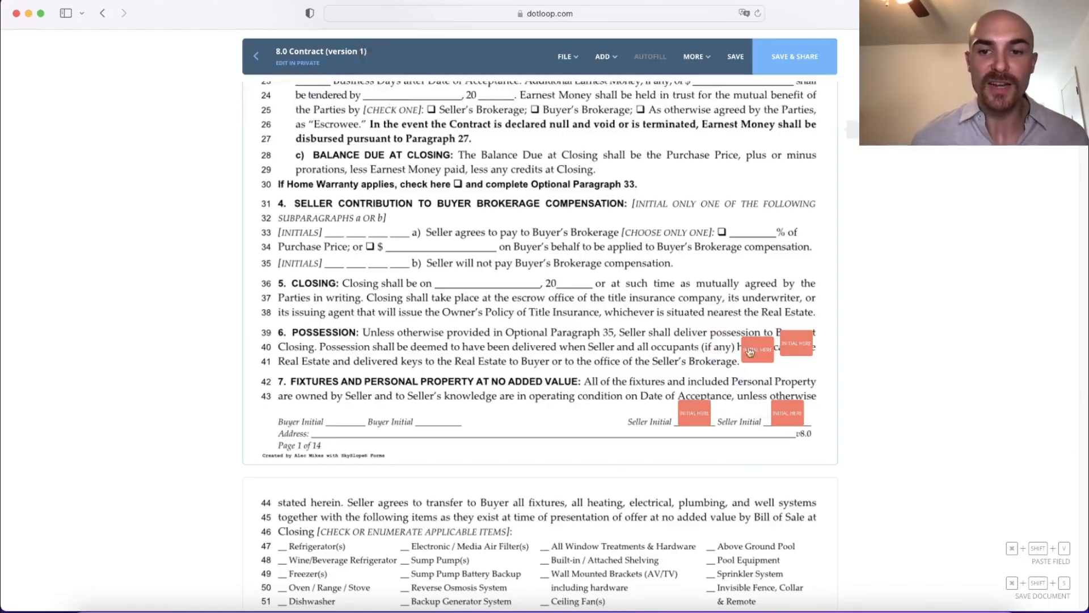
left_click(766, 351)
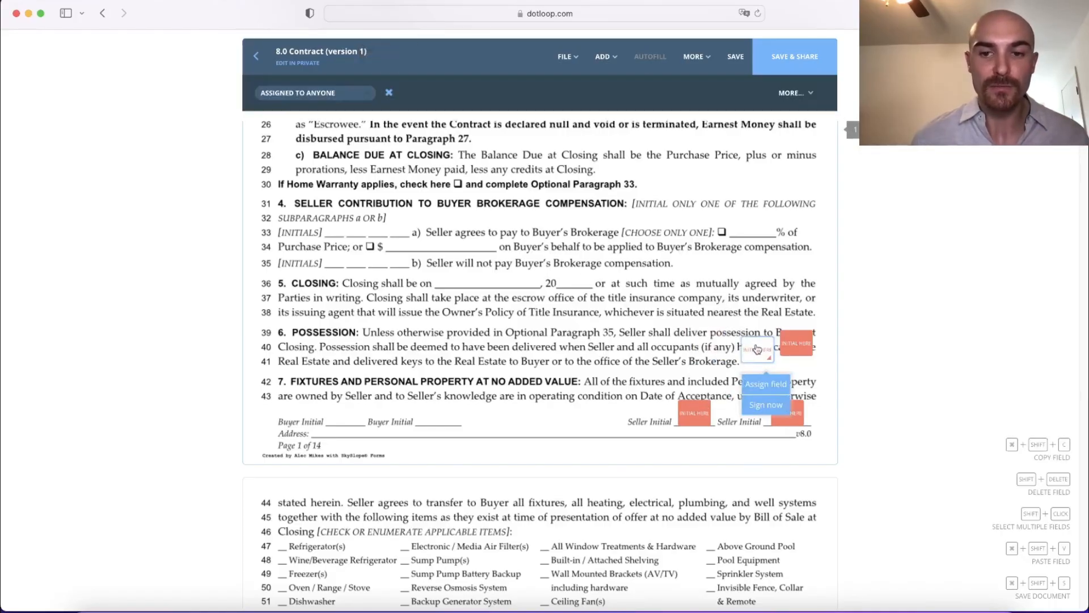
left_click(390, 94)
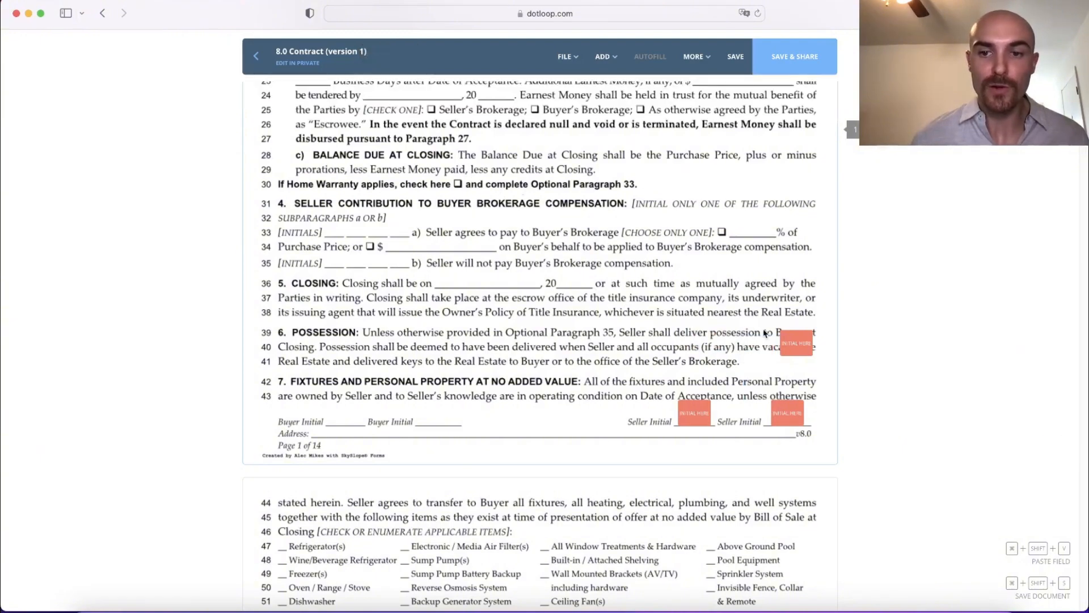
left_click(798, 343)
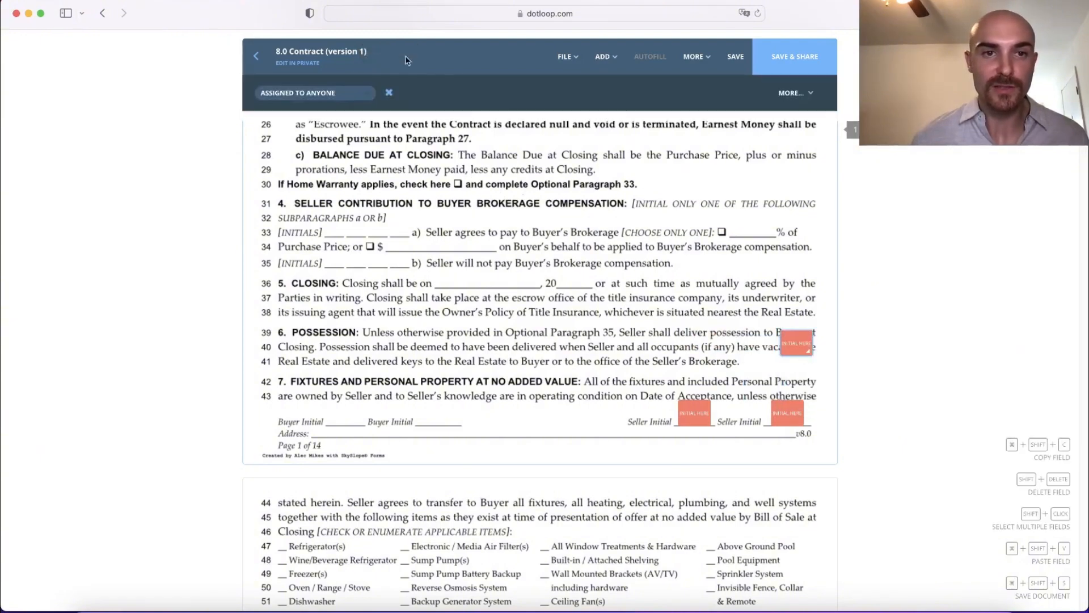
left_click(389, 95)
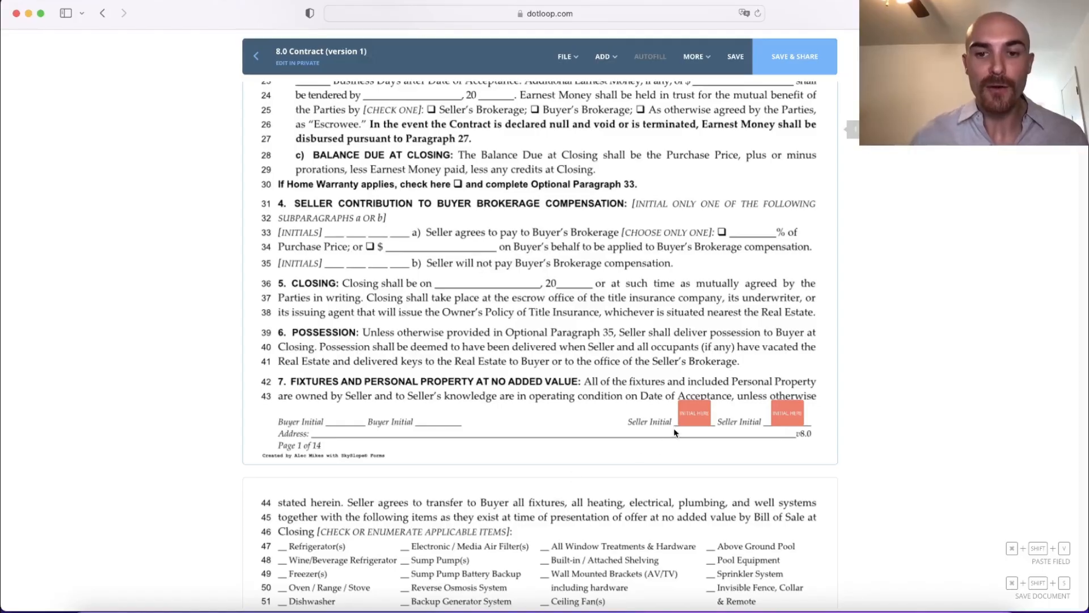
Step: Sign the first Seller Initial field immediately, adopting the suggested signature and initials
mouse_move(703, 412)
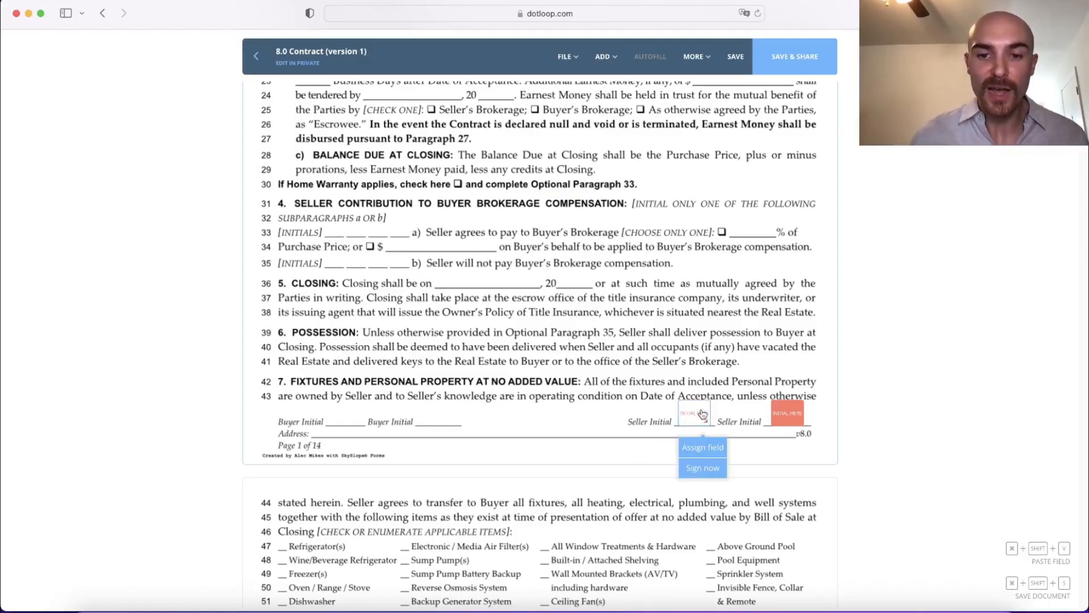
left_click(703, 468)
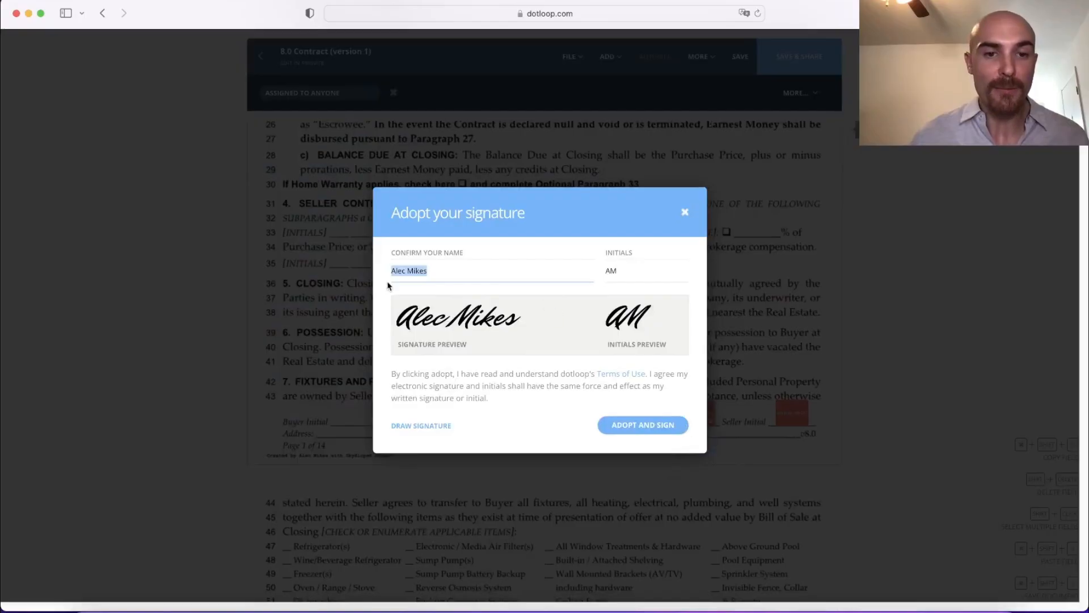
left_click(625, 425)
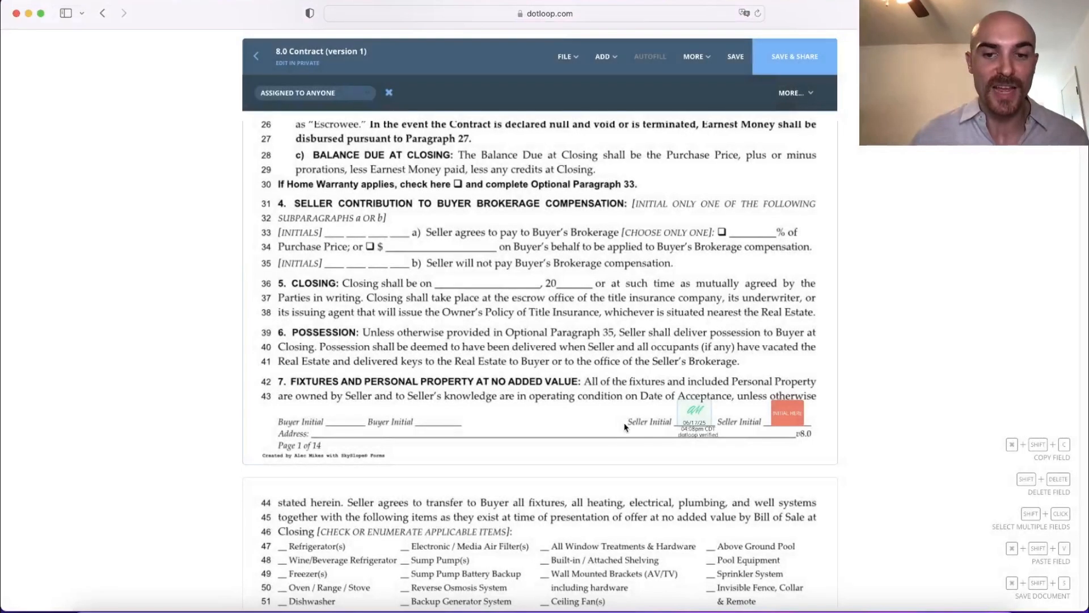
Step: View the new-person form for assigning the second Seller Initial field on page 1, and close it without adding anyone
left_click(790, 407)
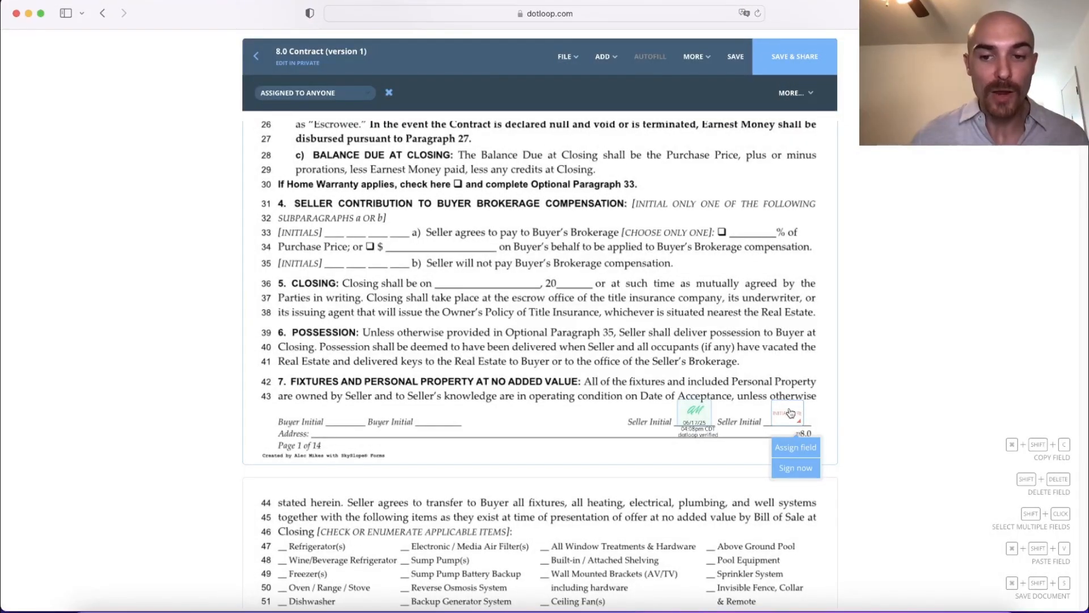
left_click(796, 449)
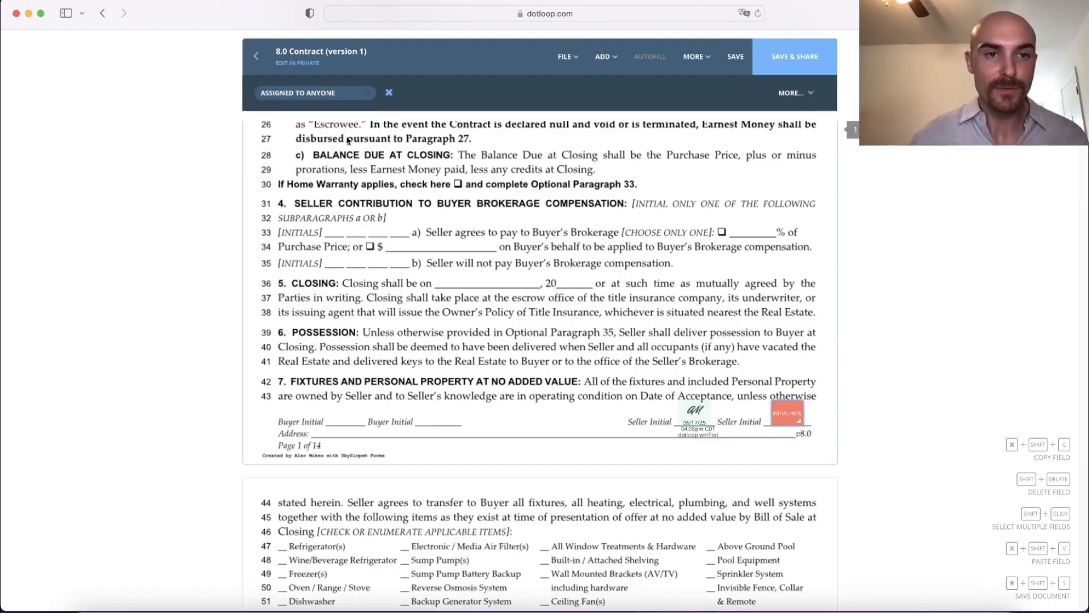
left_click(786, 413)
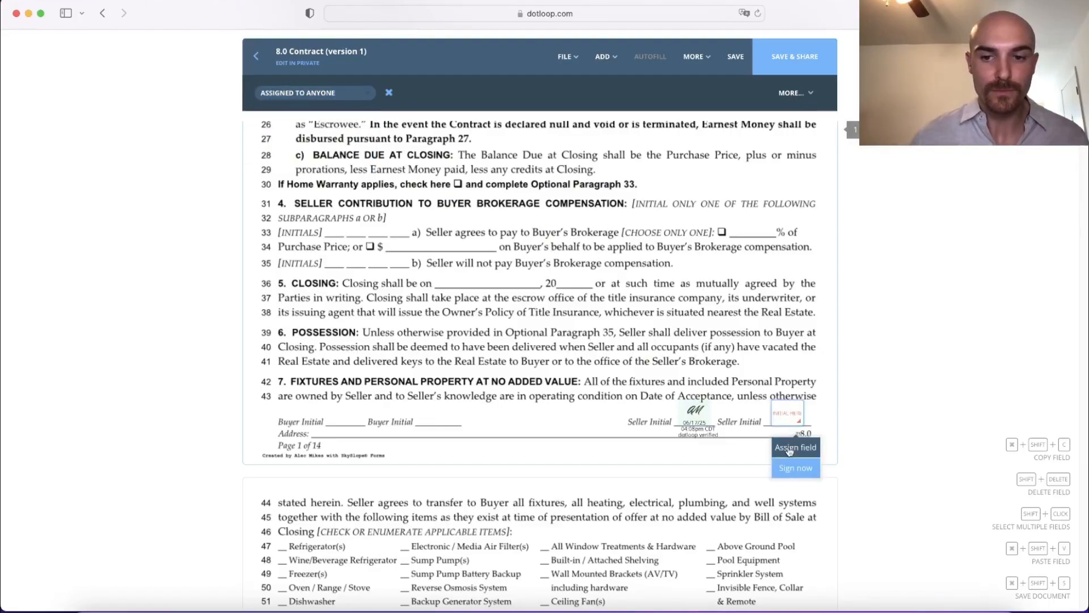
left_click(789, 449)
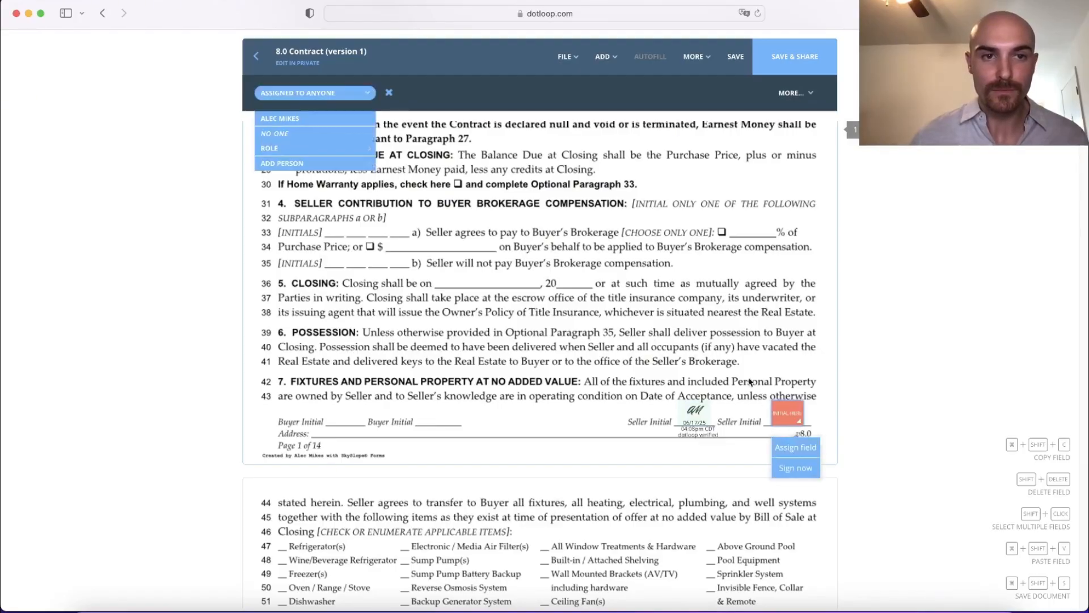
left_click(280, 165)
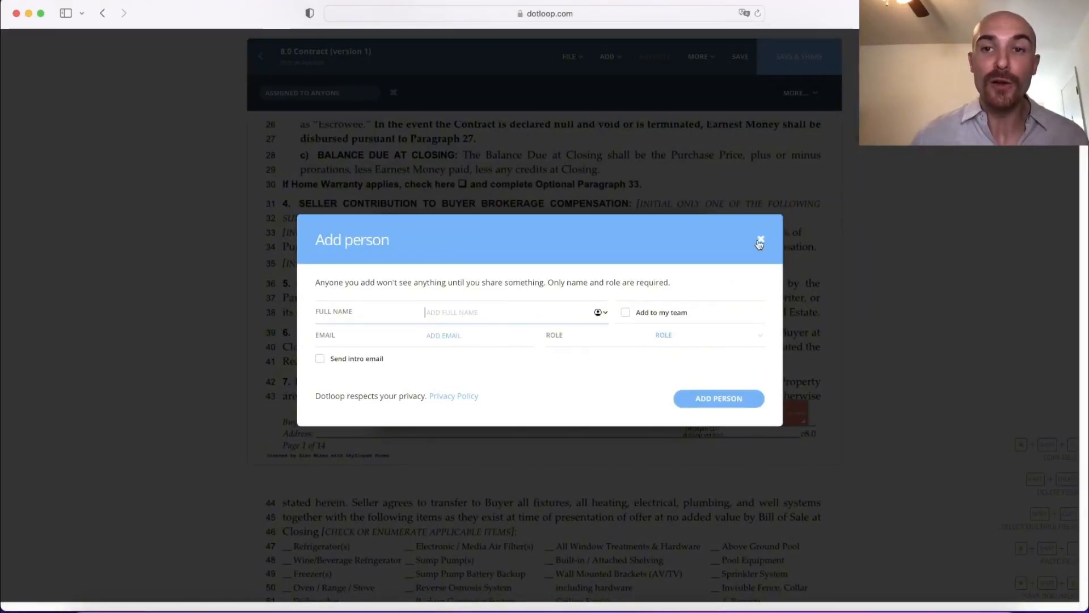
left_click(760, 240)
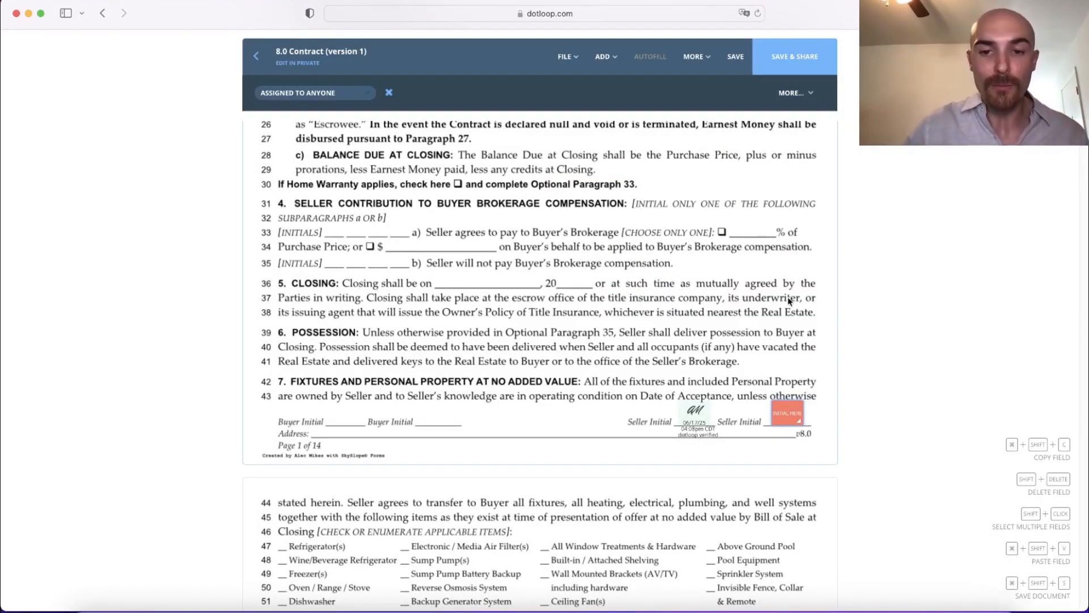
left_click(782, 416)
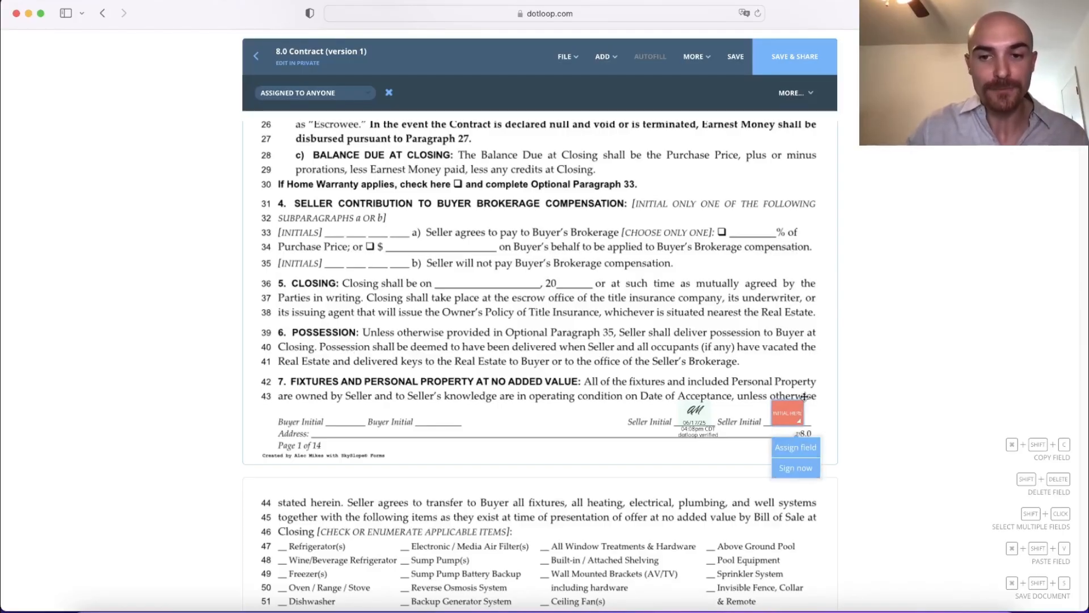
left_click(792, 367)
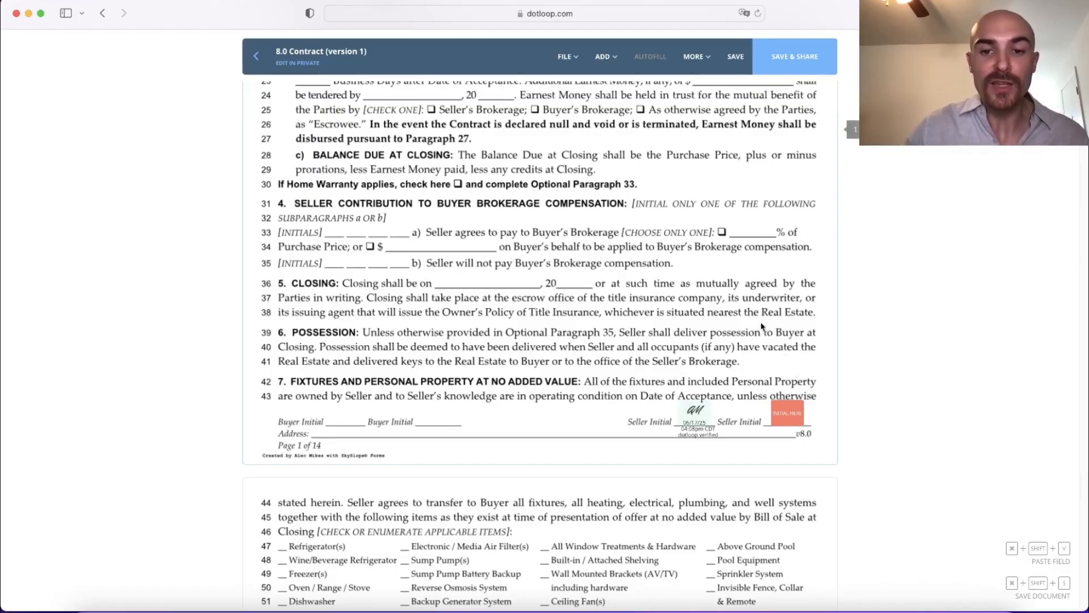
Step: Add a strikethrough over the Outdoor Shed item in the fixtures list on page 2
scroll(761, 322, "down", 4)
scroll(759, 311, "down", 1)
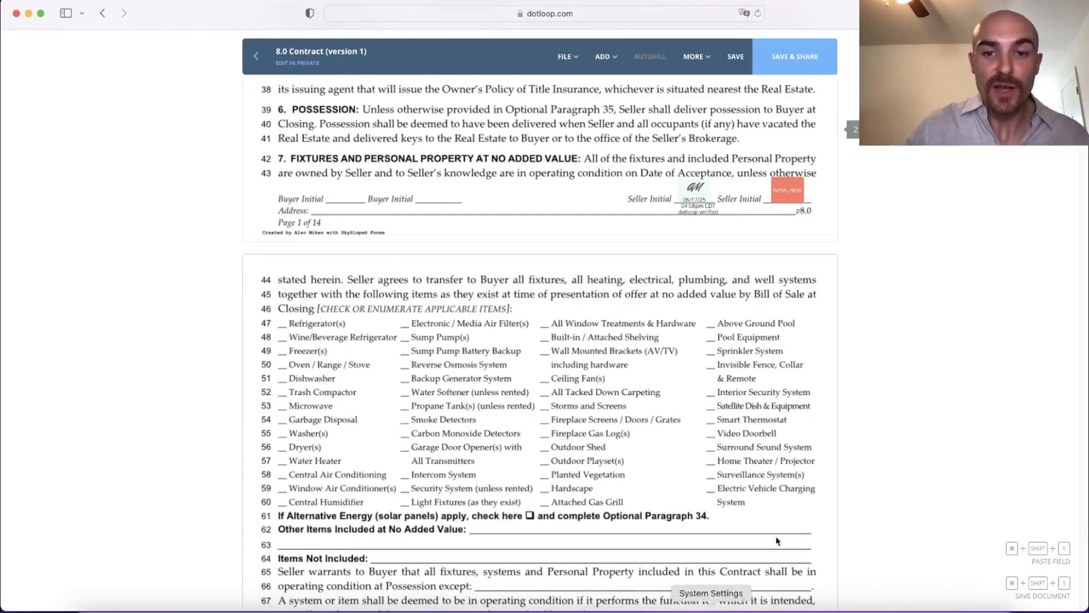
scroll(737, 363, "down", 1)
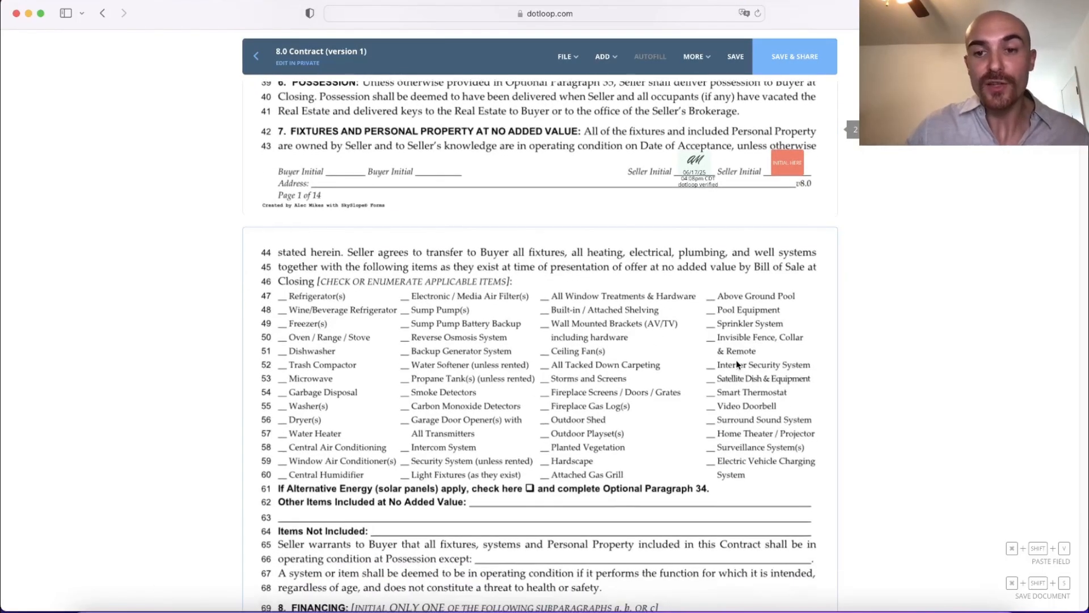
scroll(736, 363, "down", 1)
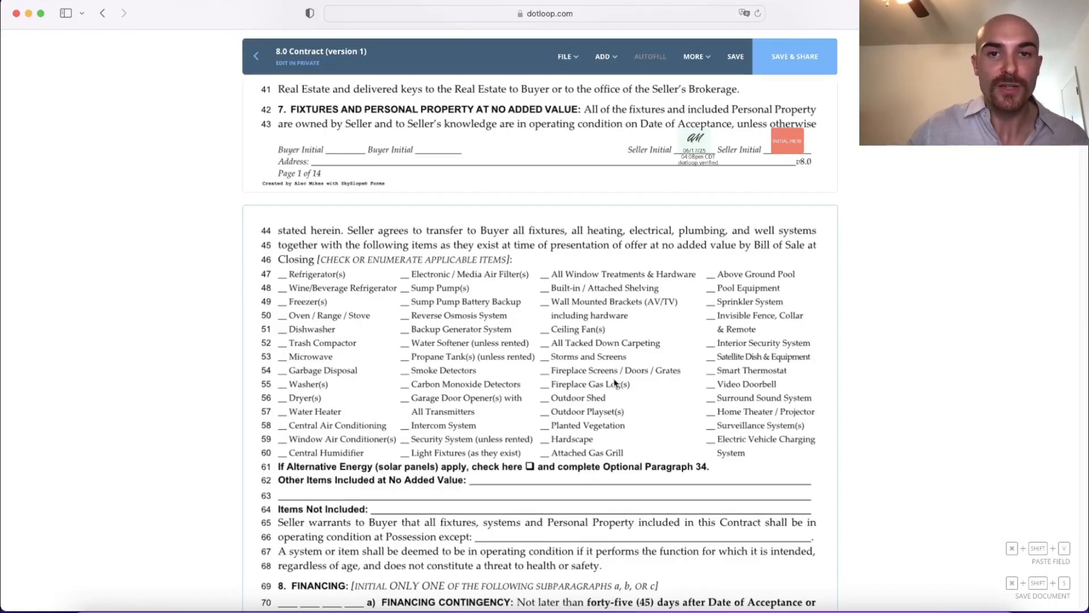
left_click(605, 56)
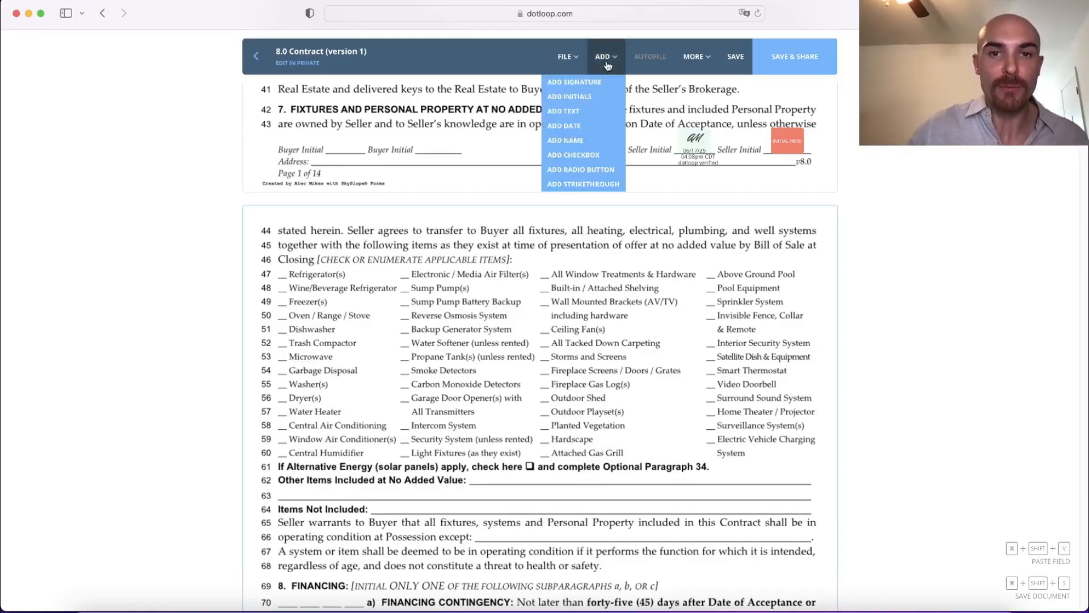
left_click(593, 177)
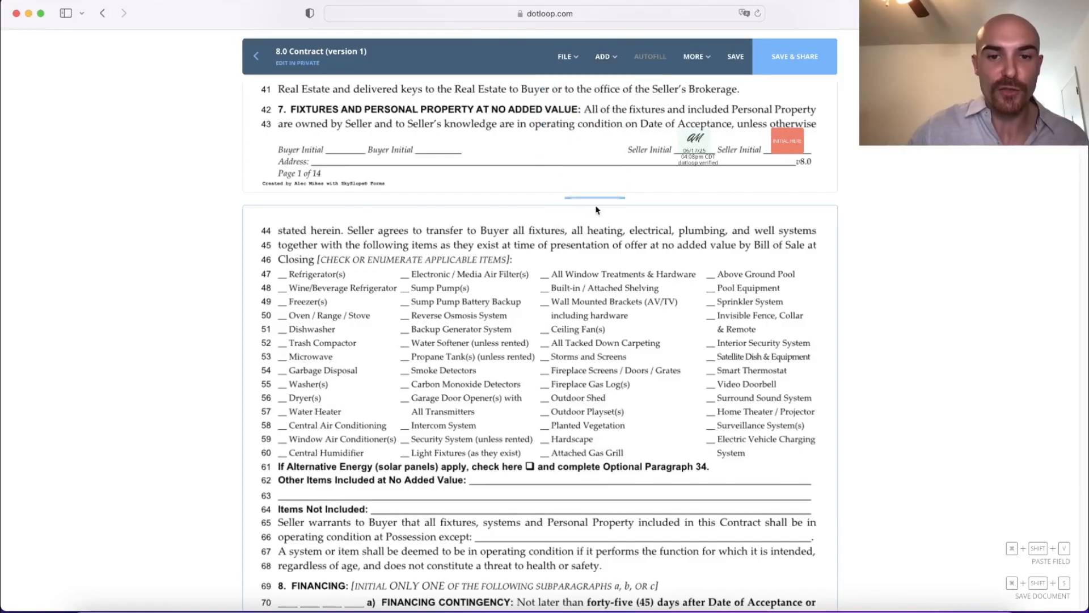
left_click(572, 405)
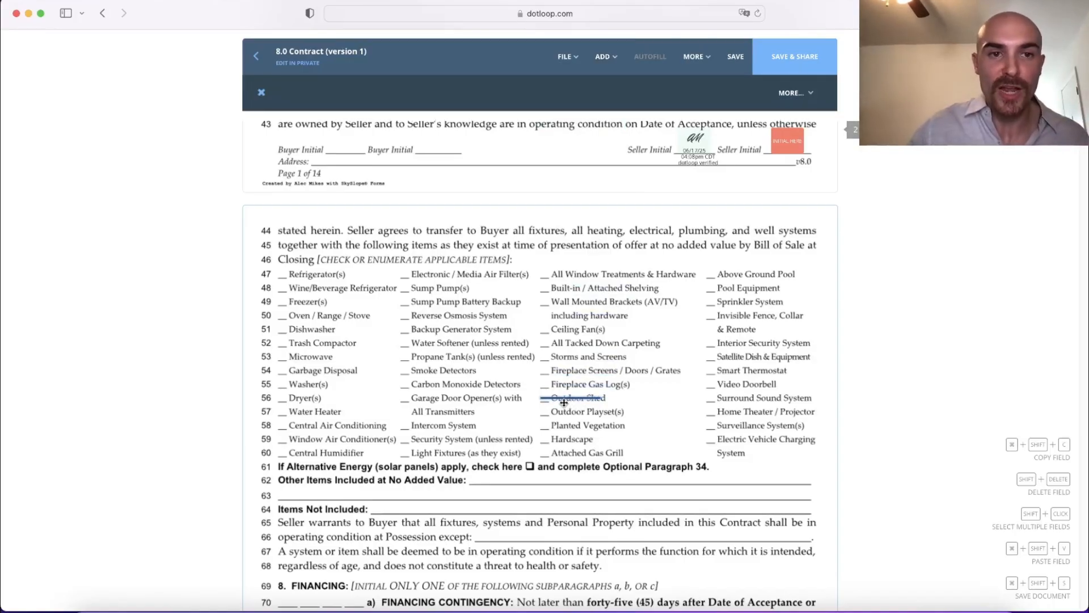
Step: Place four initials fields in two rows of two beside the struck-out Outdoor Shed item
left_click(602, 57)
left_click(593, 98)
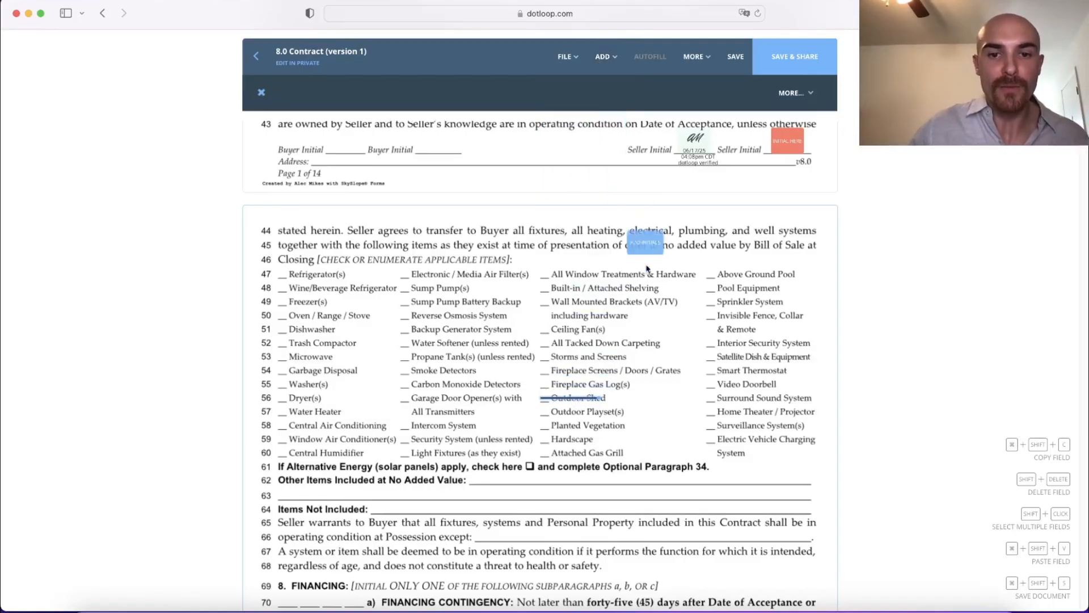
left_click(623, 397)
left_click(622, 372)
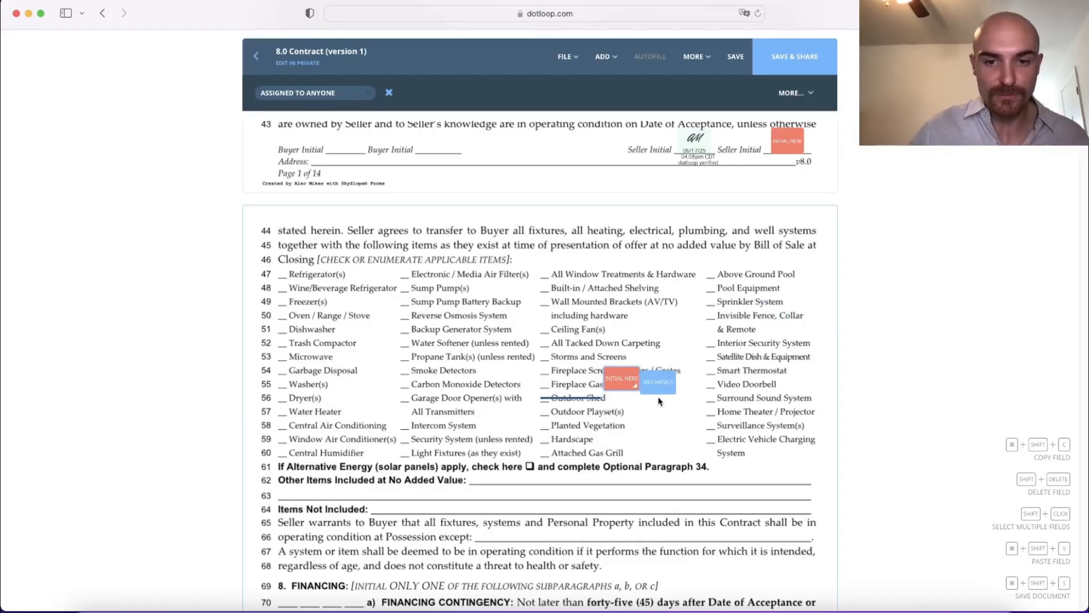
left_click(663, 397)
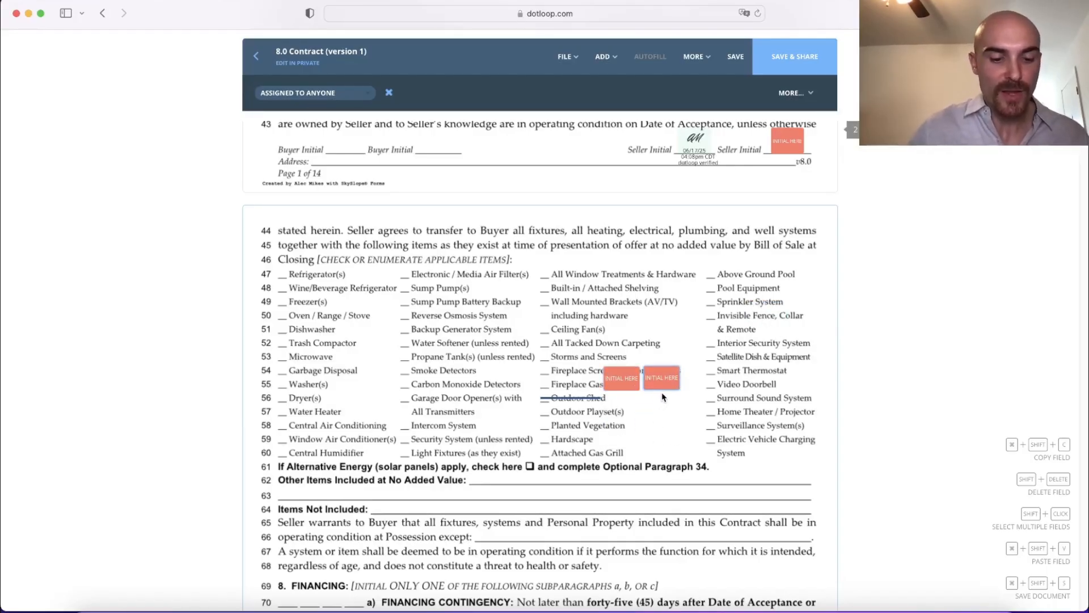
mouse_move(662, 383)
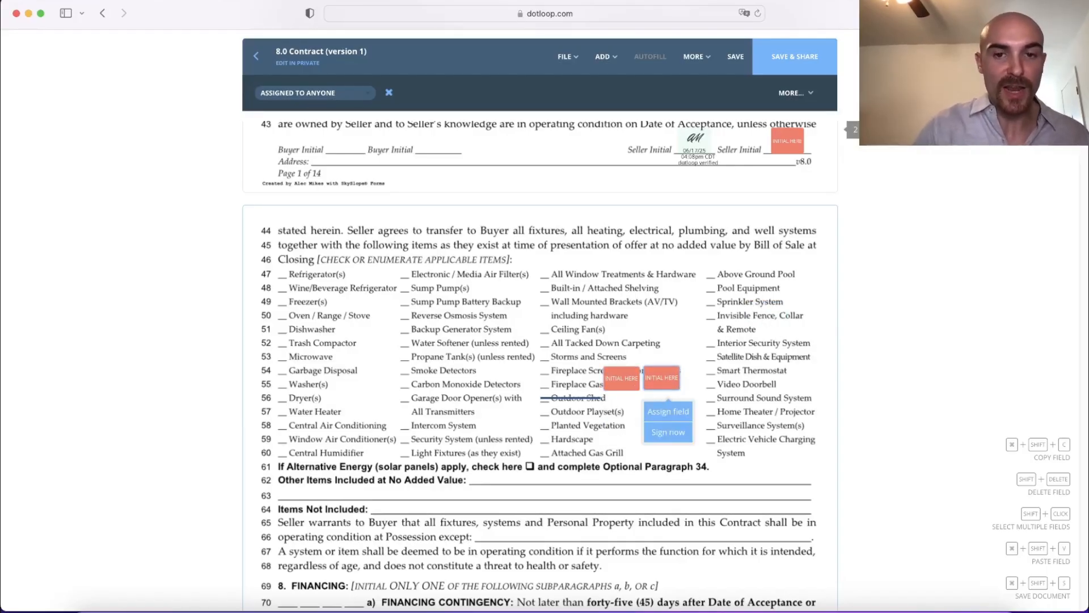
left_click(621, 426)
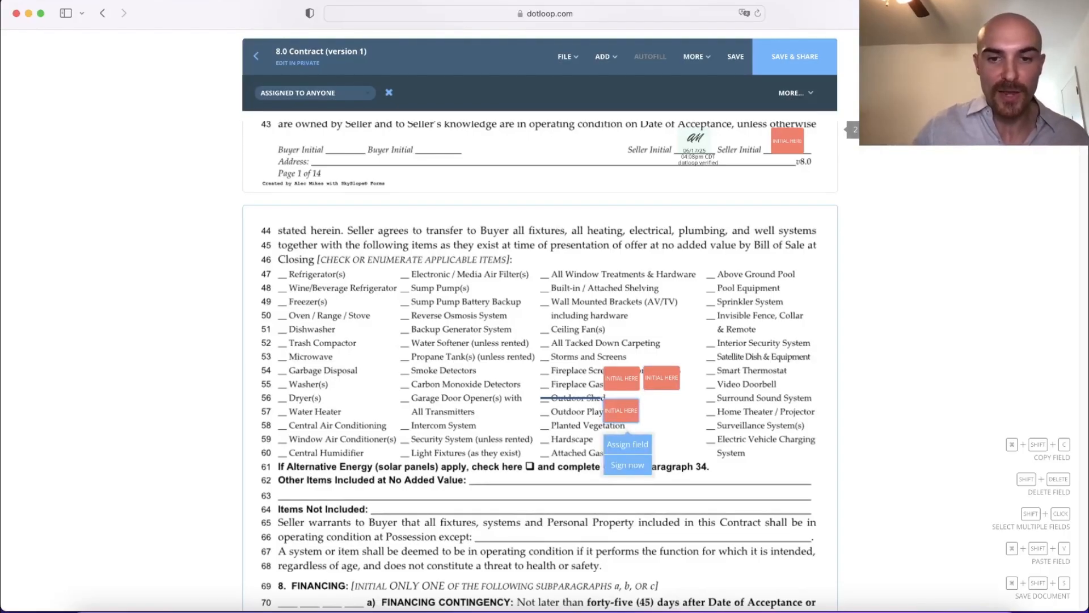
left_click(666, 430)
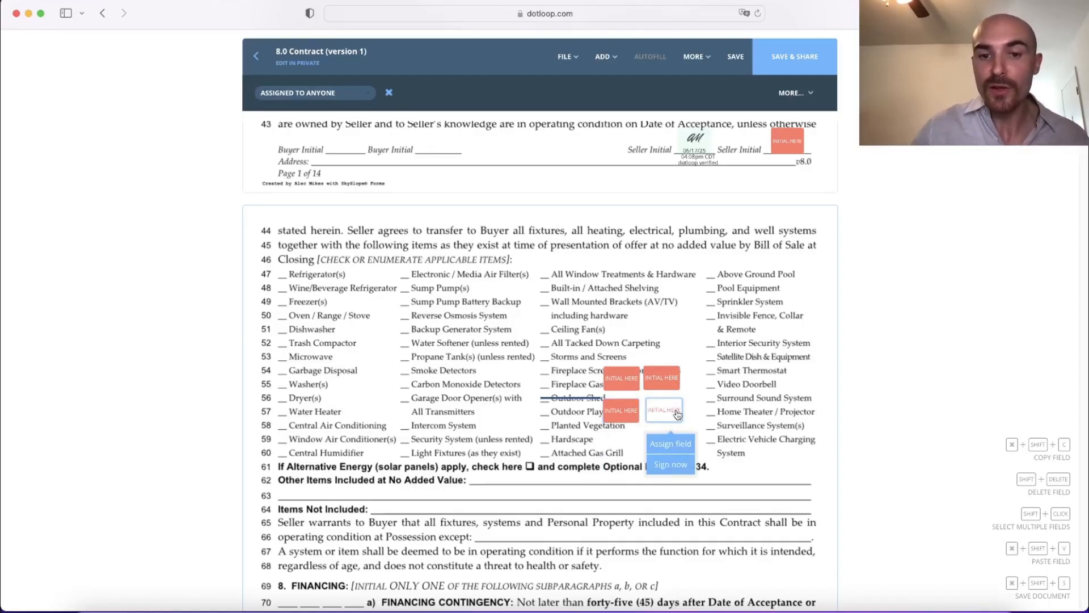
Step: View the new-person form for assigning the lower-row initials field nearest Outdoor Playset(s), and close it without adding anyone
left_click(622, 423)
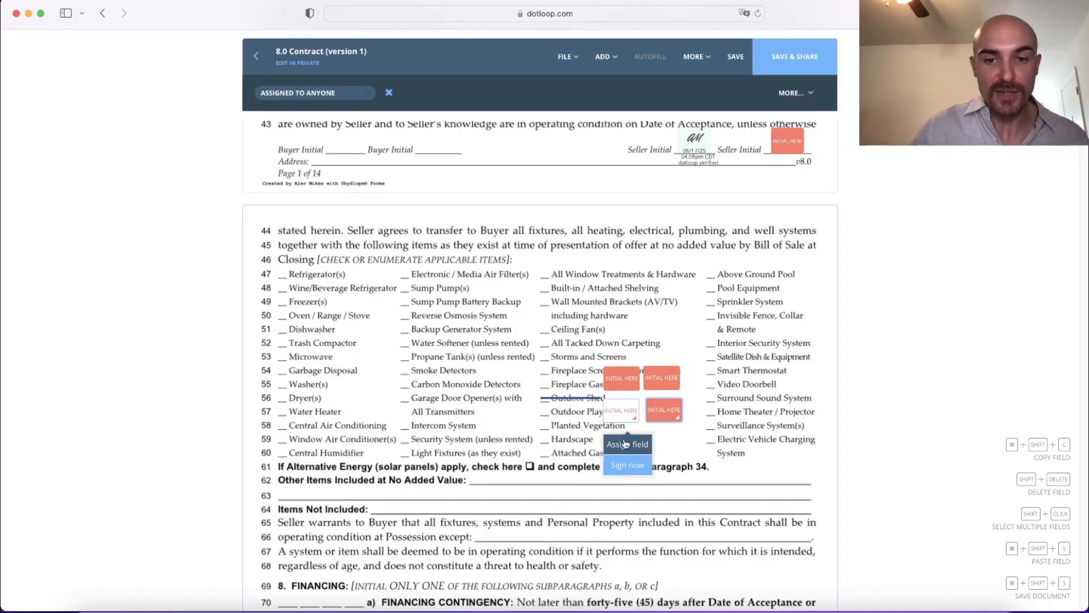
left_click(628, 443)
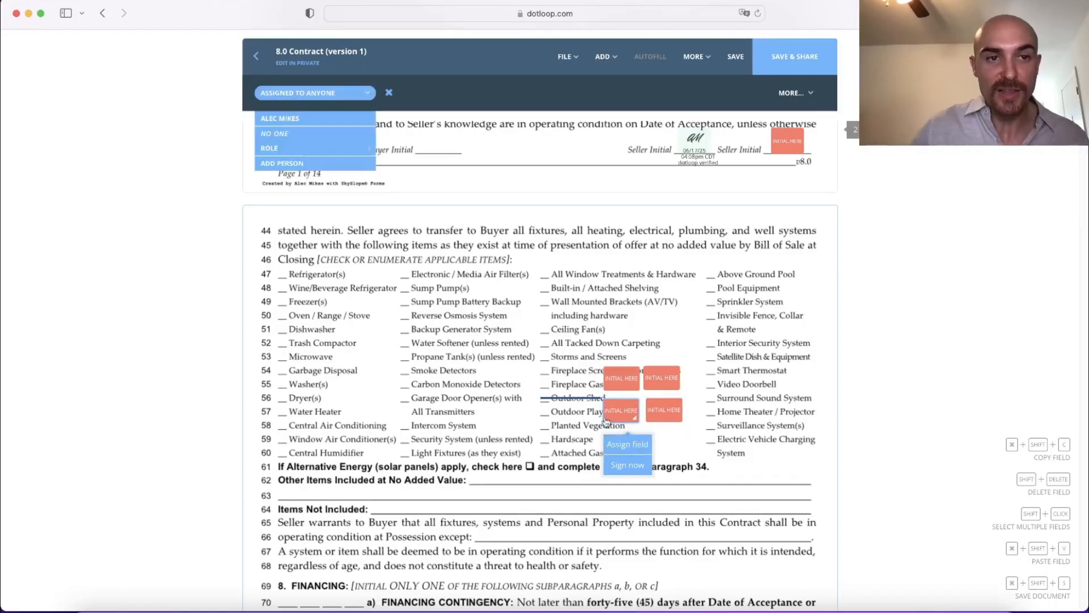
left_click(299, 170)
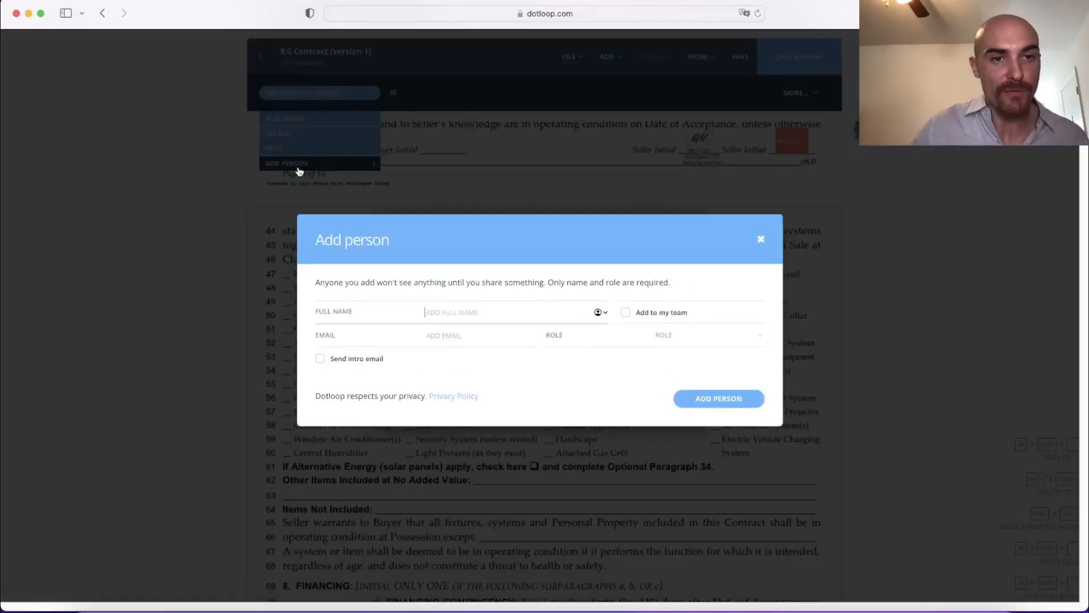
left_click(760, 239)
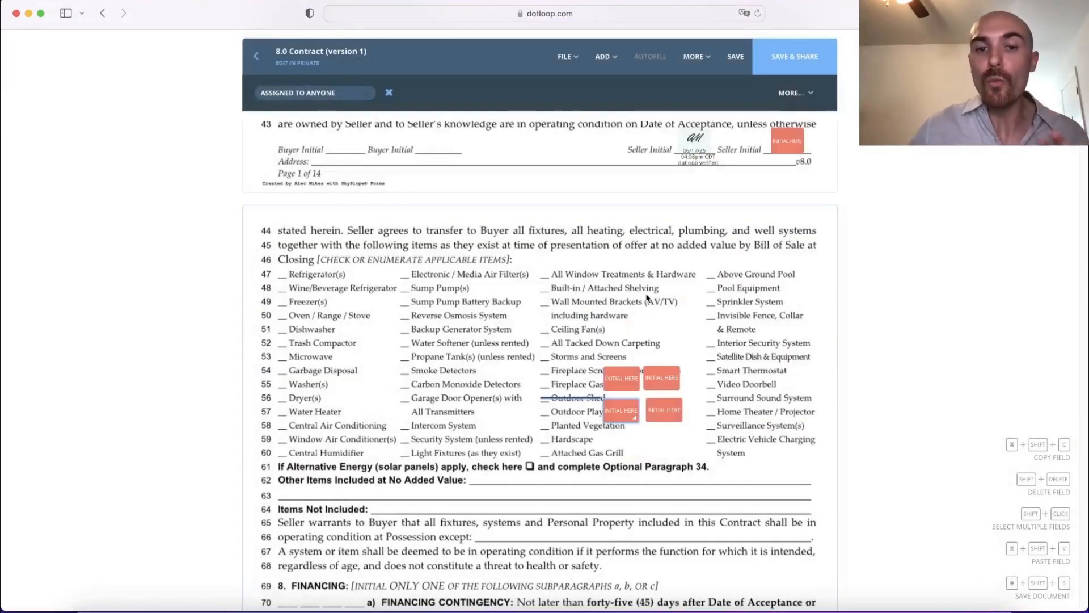
Step: Save the contract and view its Share Document form, closing it without adding recipients
scroll(647, 298, "down", 10)
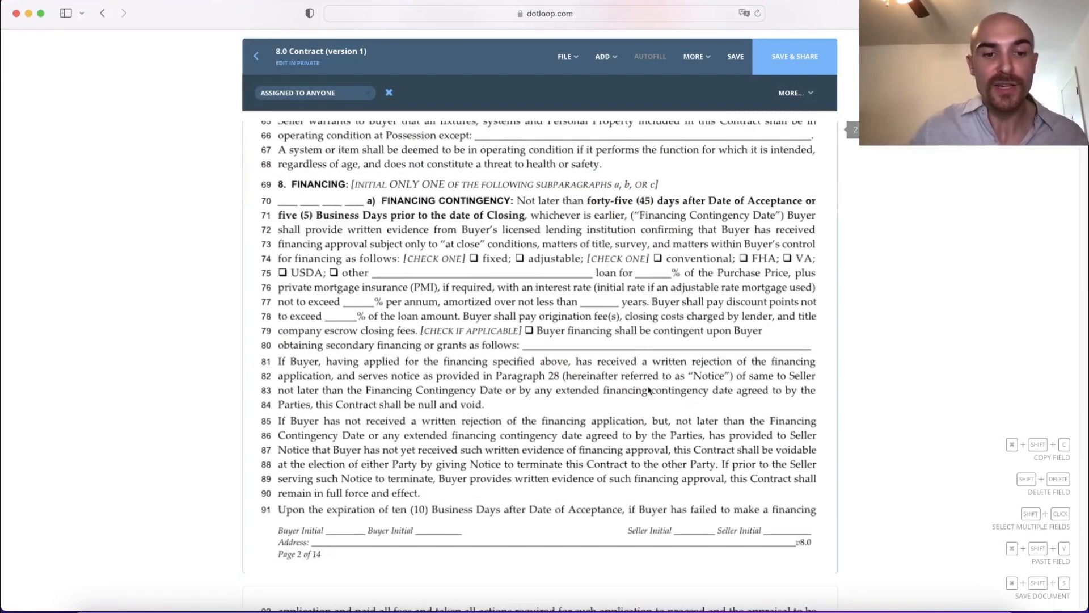
scroll(544, 286, "down", 20)
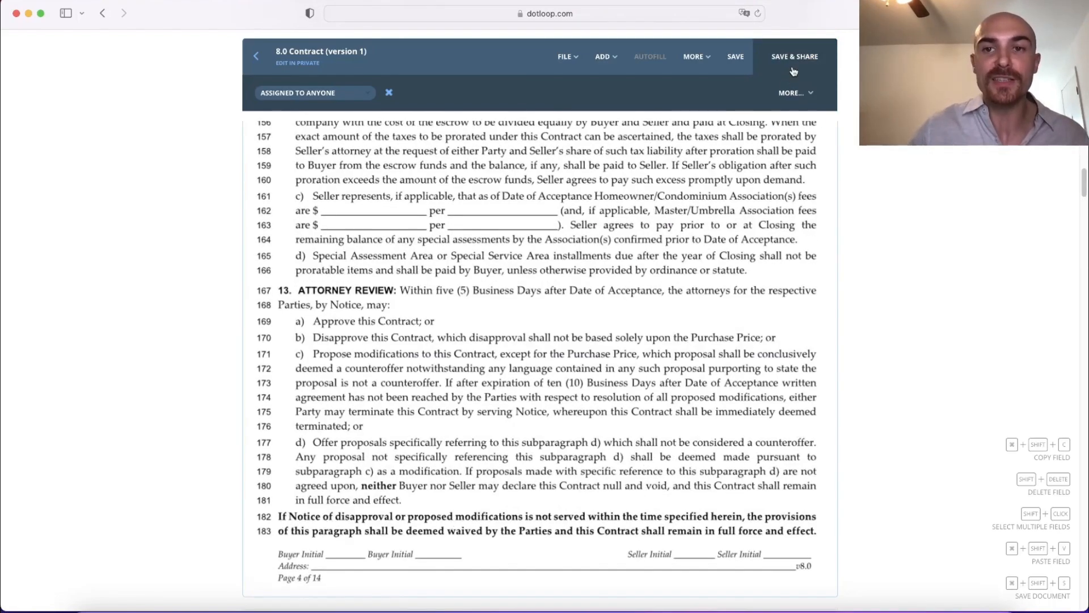
left_click(810, 59)
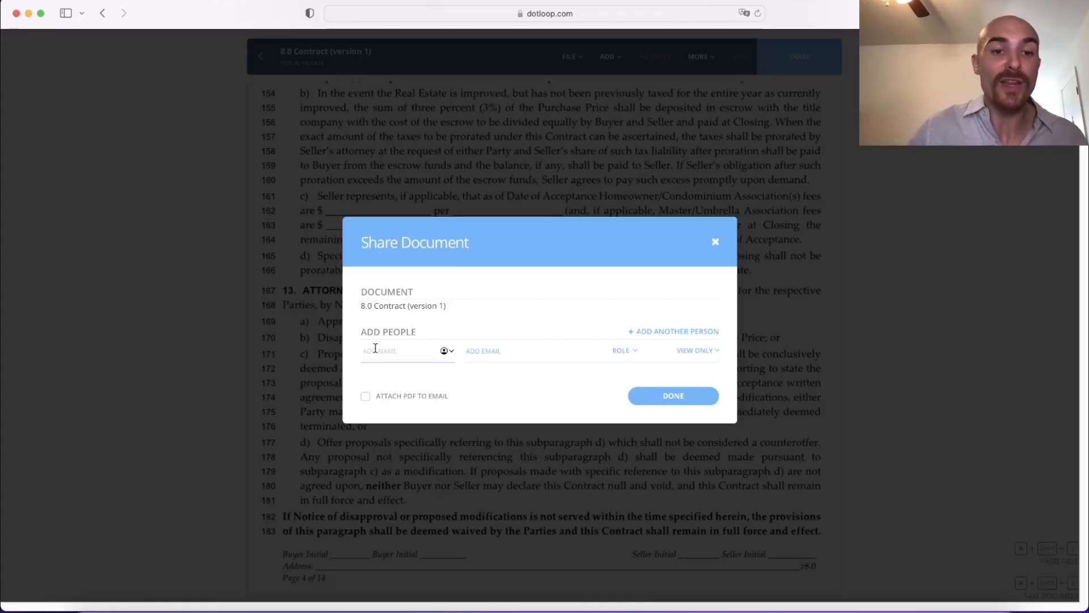
left_click(714, 242)
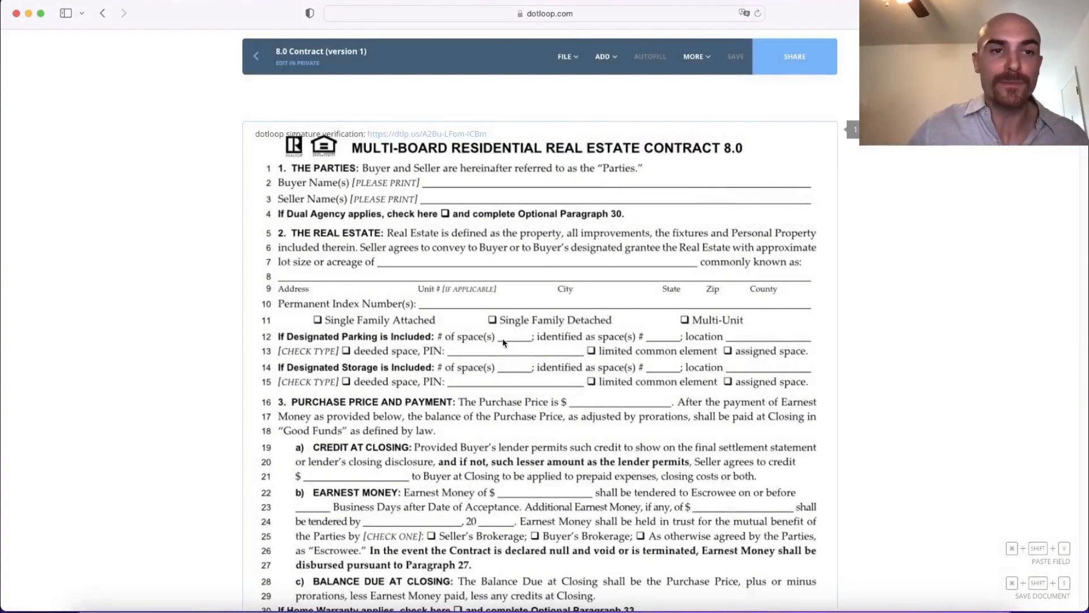
Step: Return to the My House loop without sharing the contract and open the Disclosure of Information on Radon Hazards document
left_click(257, 58)
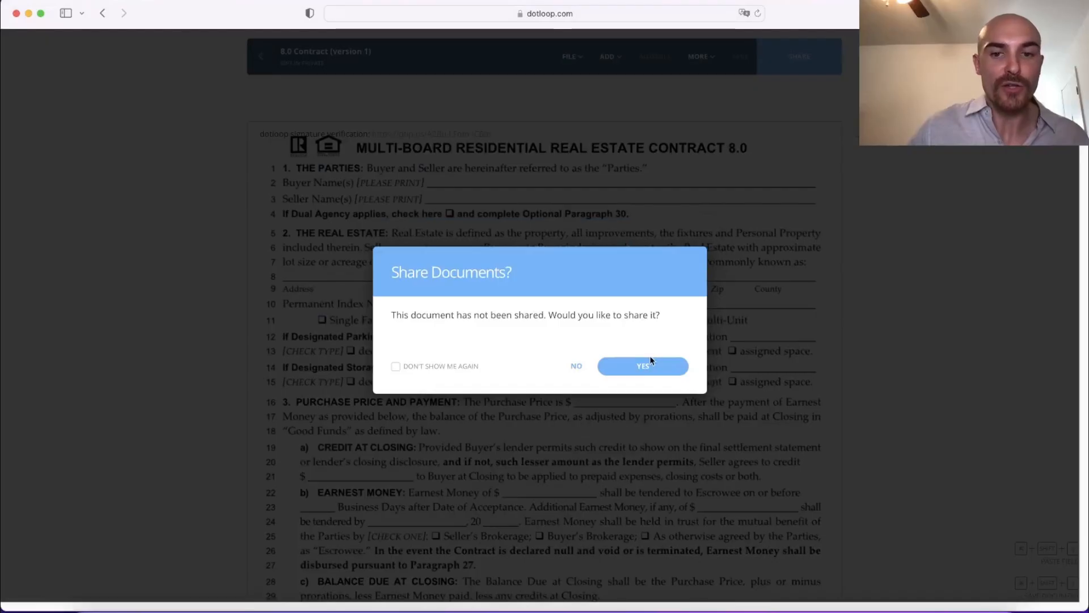
left_click(580, 367)
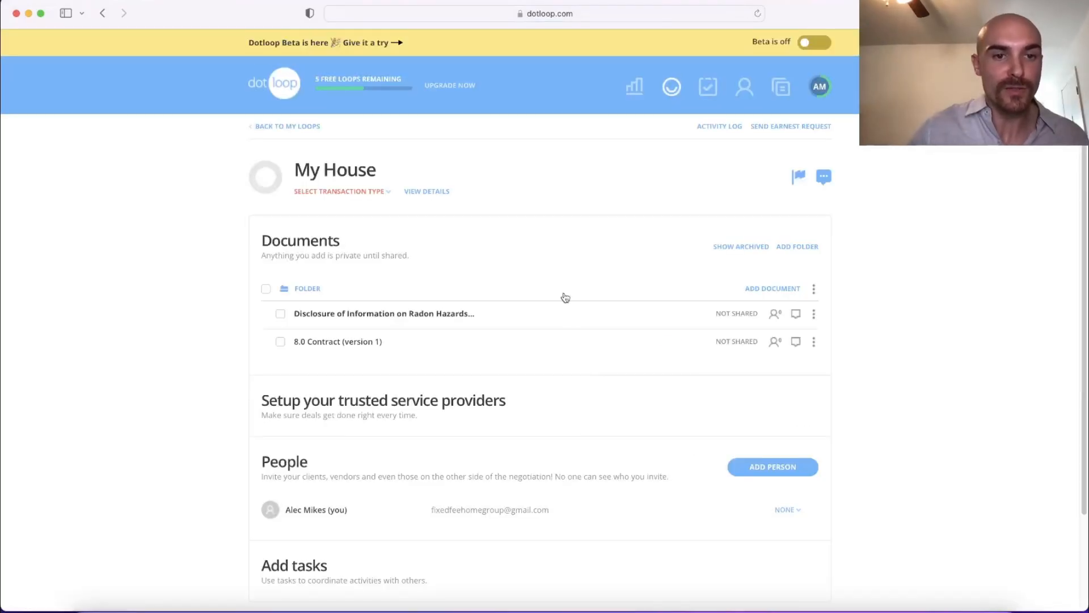
left_click(382, 316)
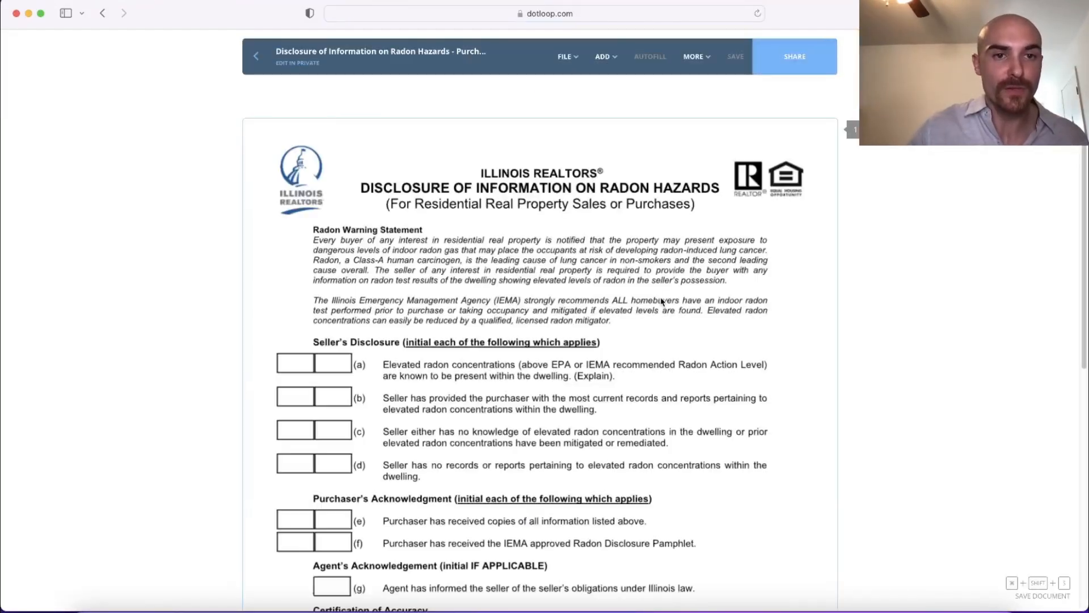
Step: Place an initials field in the first seller box of disclosure item (c) and shrink it to fit inside the box
scroll(659, 299, "down", 5)
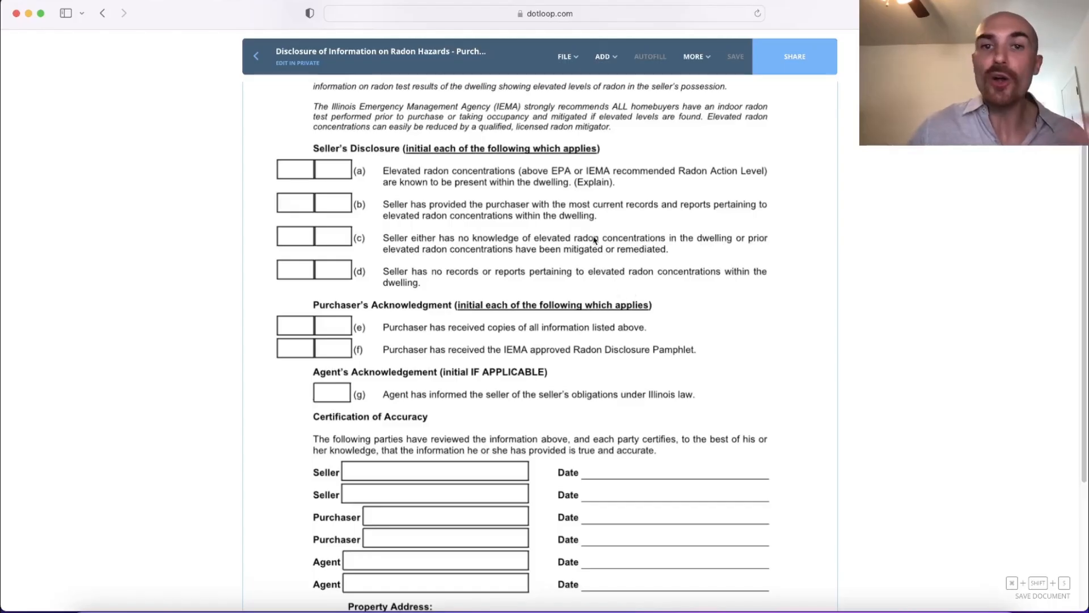
left_click(605, 56)
left_click(570, 97)
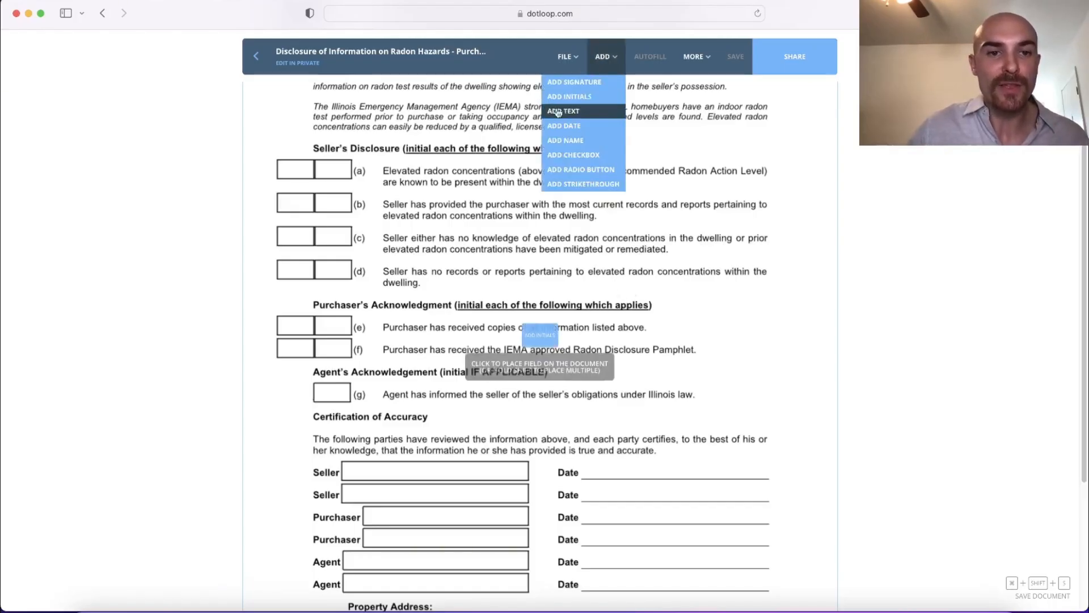
left_click(304, 247)
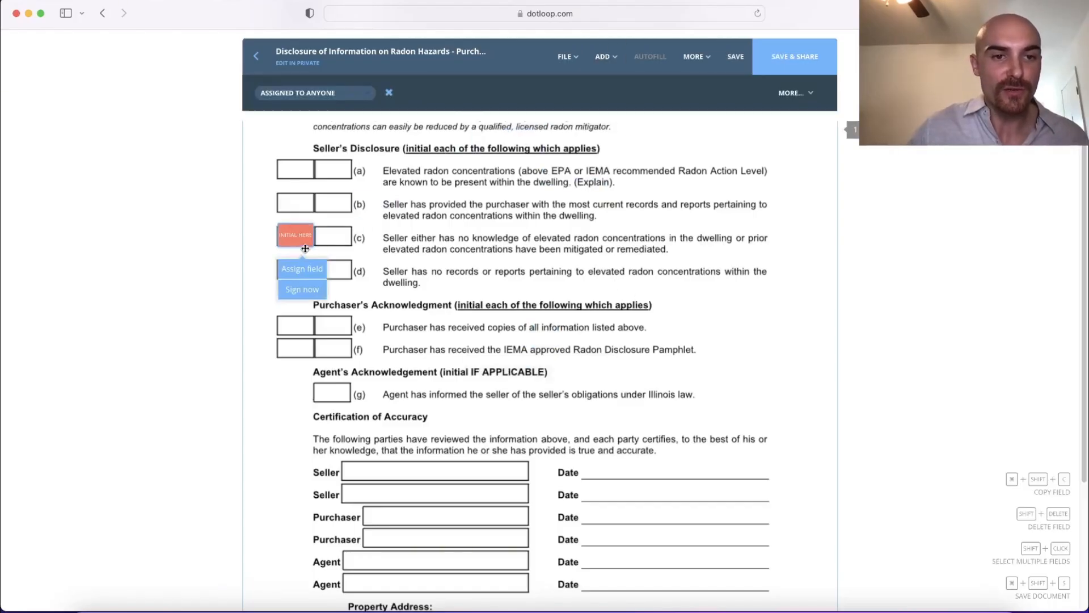
left_click_drag(314, 248, 296, 243)
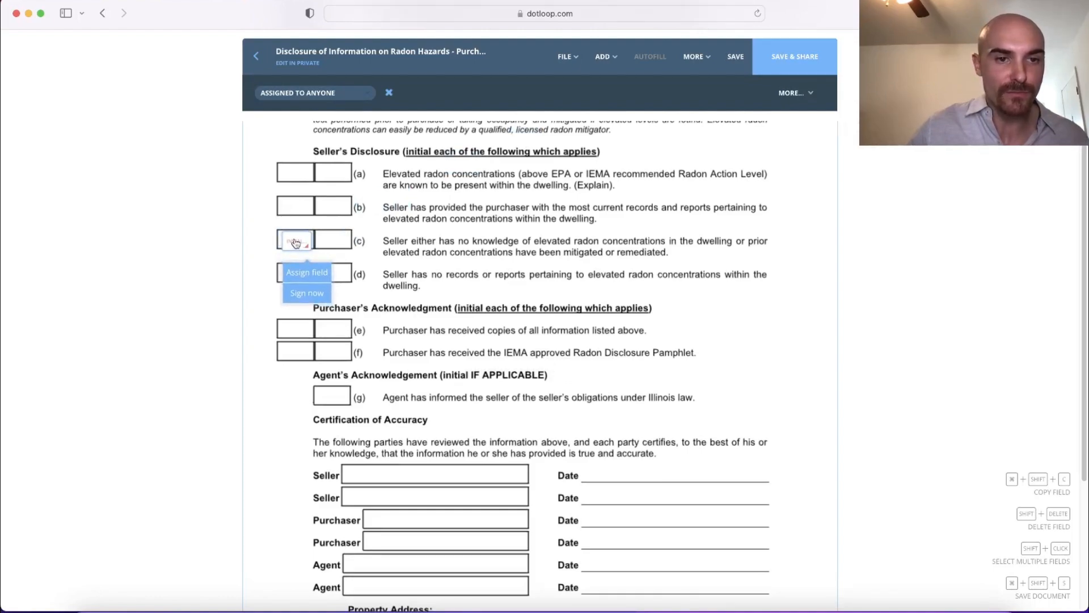
Step: Center the initials field in the first box of disclosure item (c) and duplicate it into that item's second box
left_click_drag(294, 233, 285, 237)
key("super+shift+c")
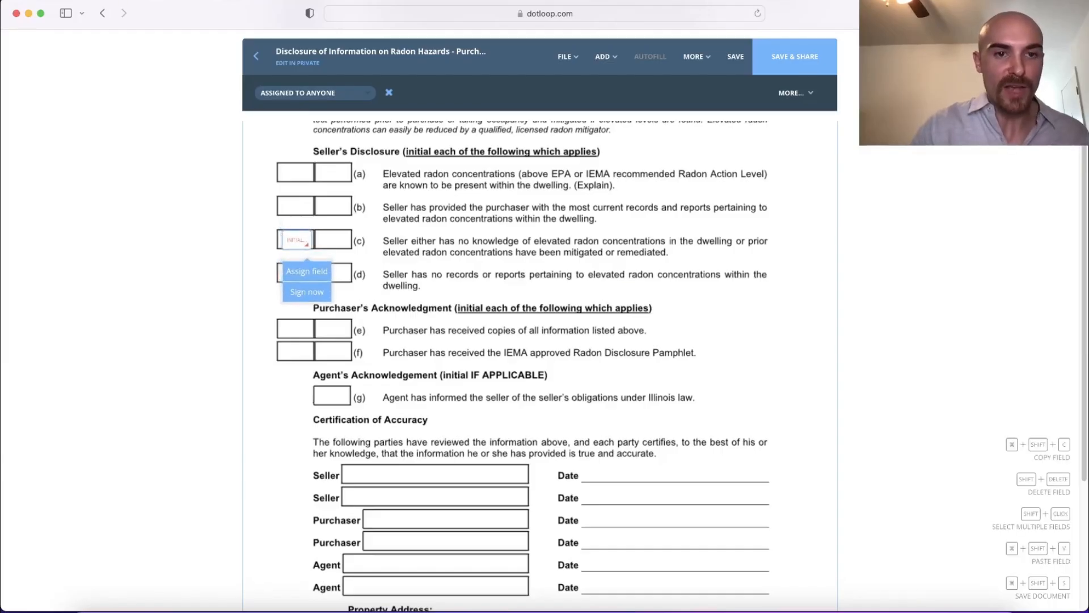
key("super+shift+v")
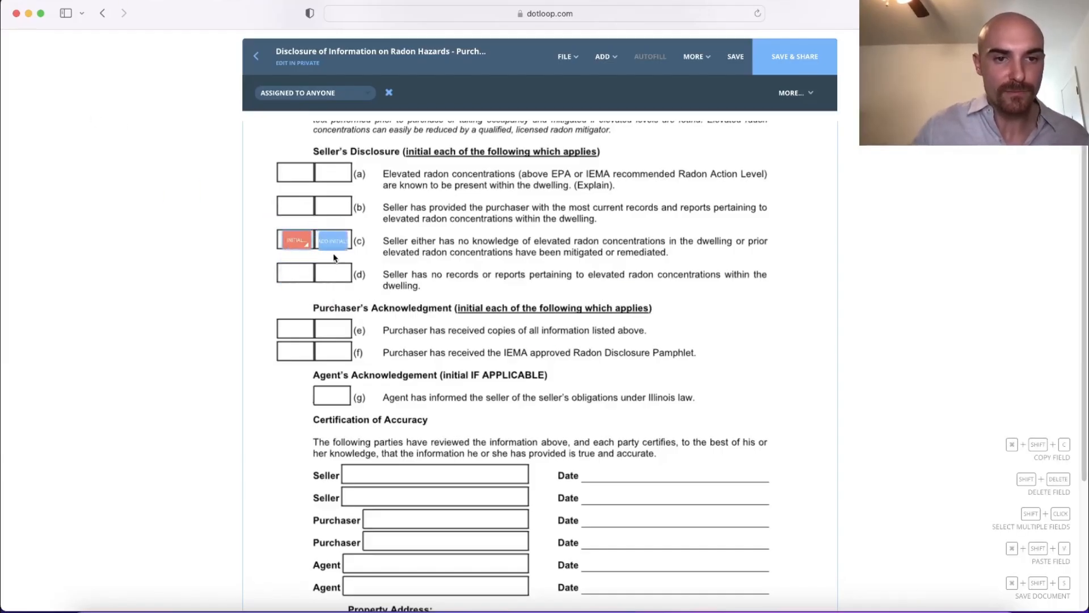
left_click(333, 256)
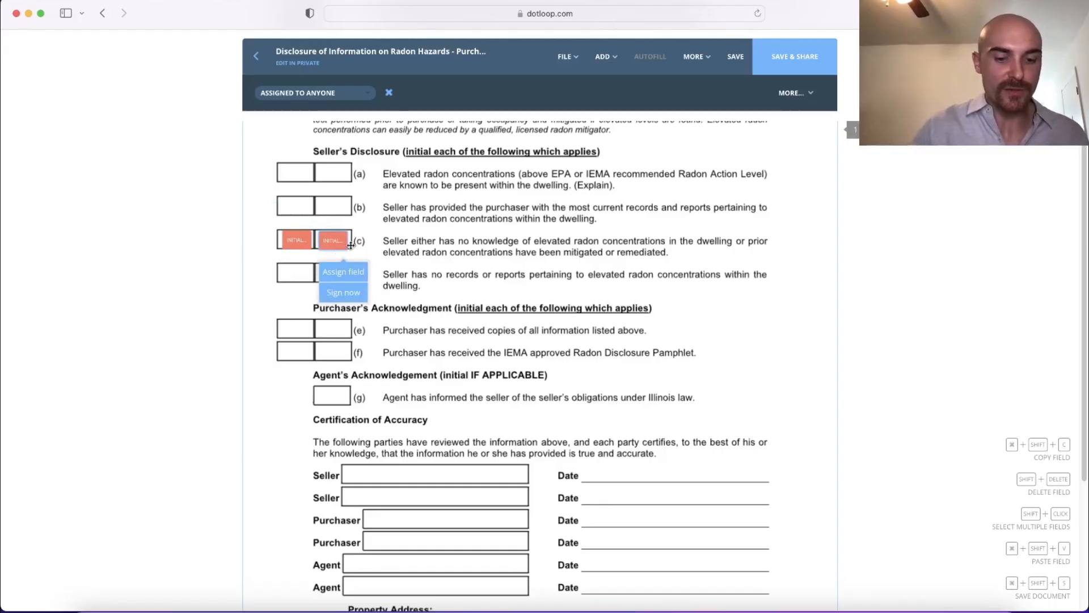
Step: Paste copies of the initials field into both seller boxes of disclosure item (d)
key("super+shift+v")
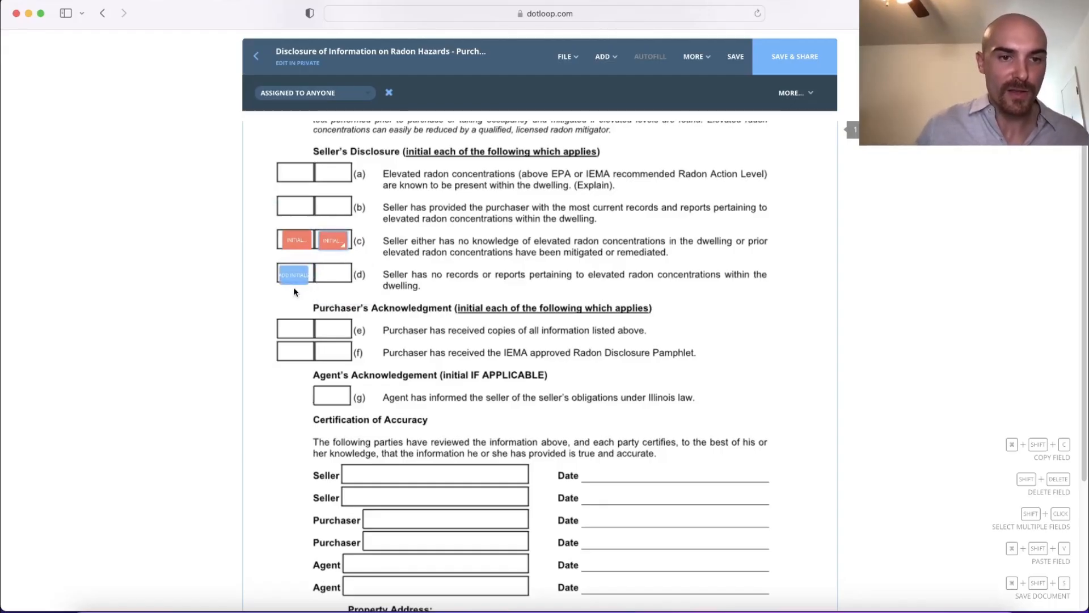
left_click(294, 287)
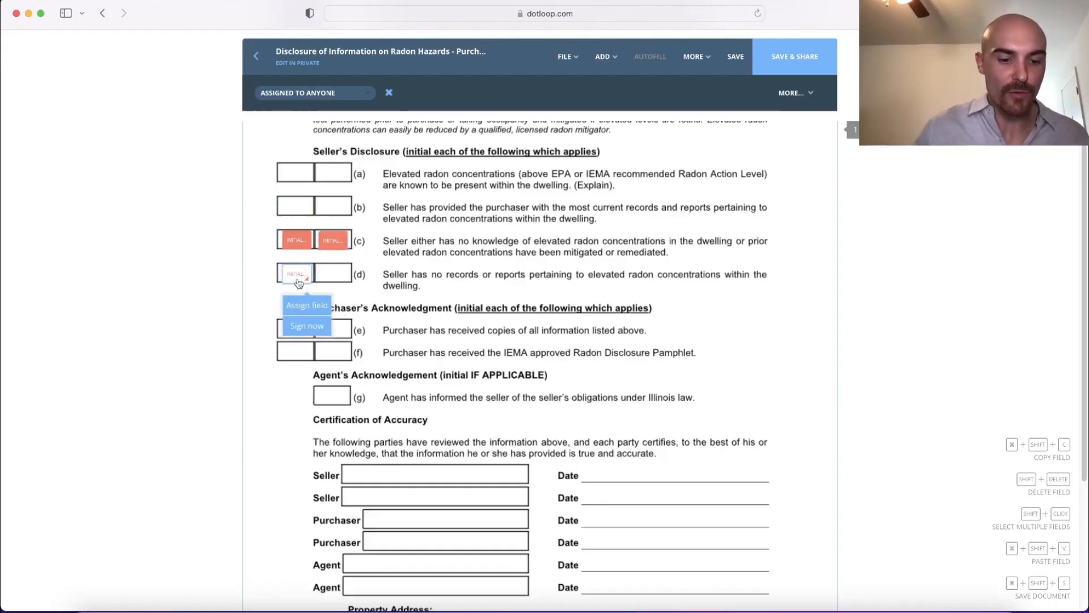
key("super+shift+v")
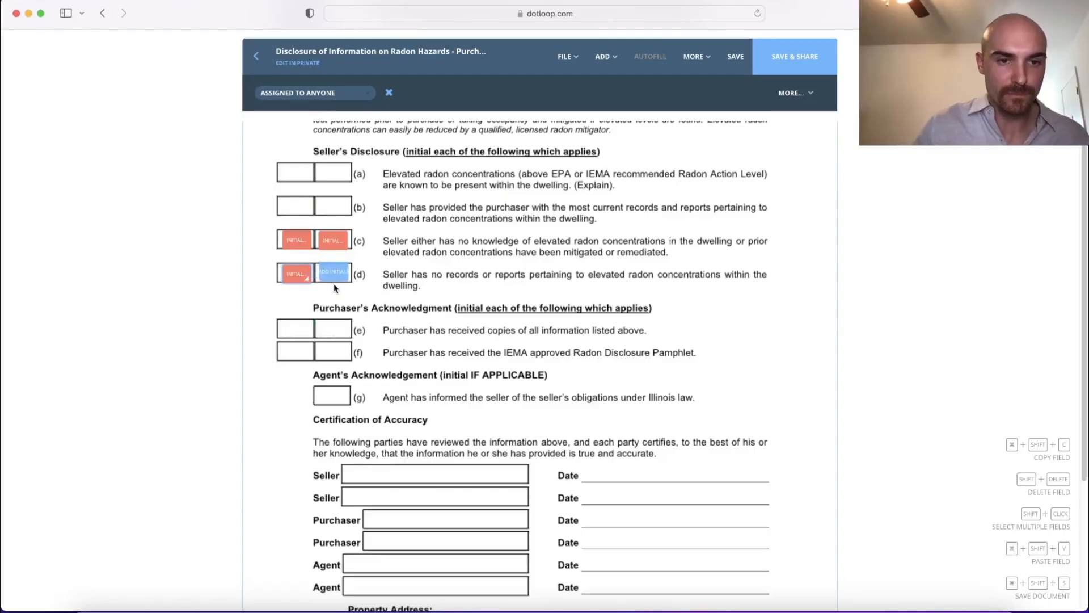
left_click(334, 283)
Step: Place a signature field in each of the two Seller boxes under Certification of Accuracy, sized to the box width
scroll(431, 345, "down", 4)
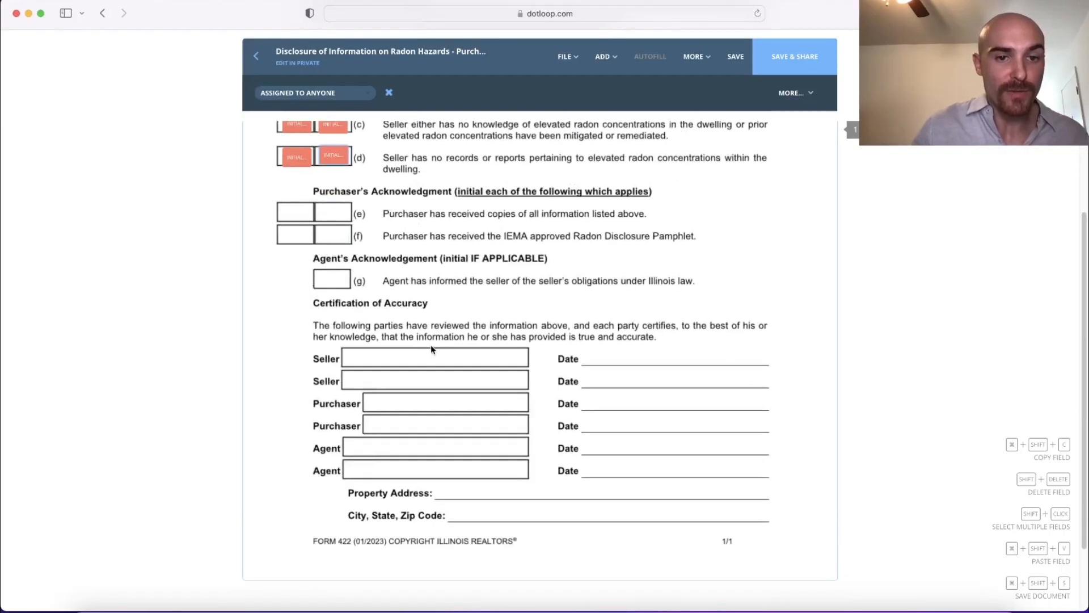
left_click(602, 57)
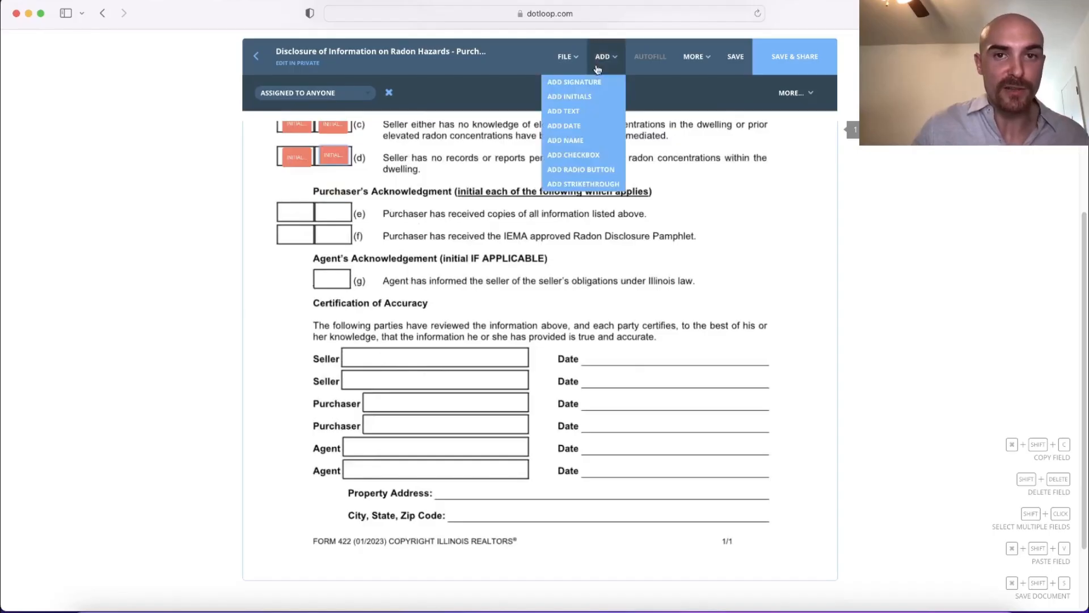
left_click(591, 82)
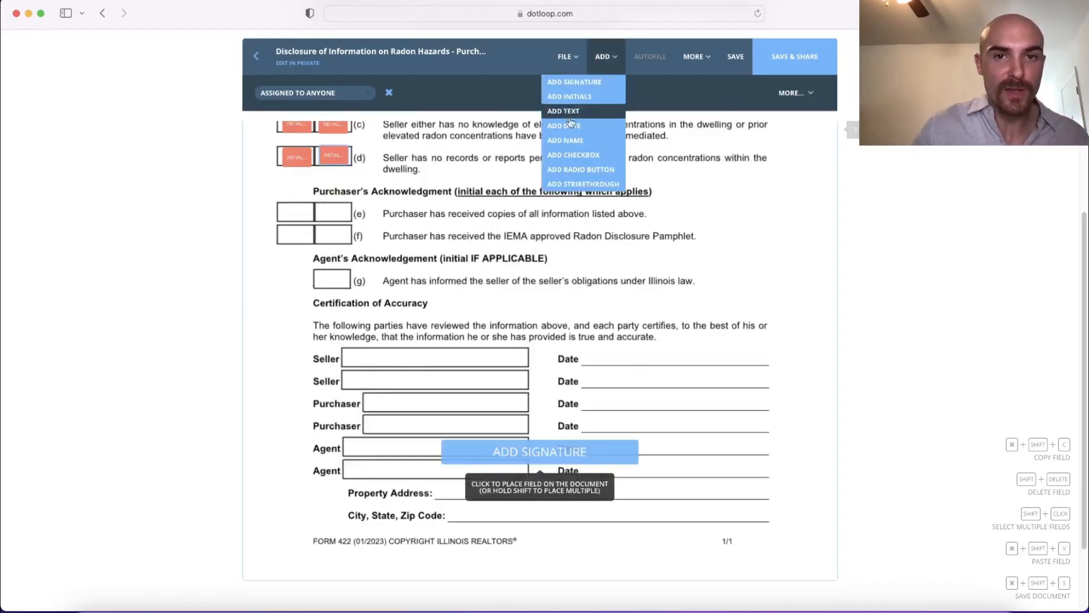
left_click(440, 368)
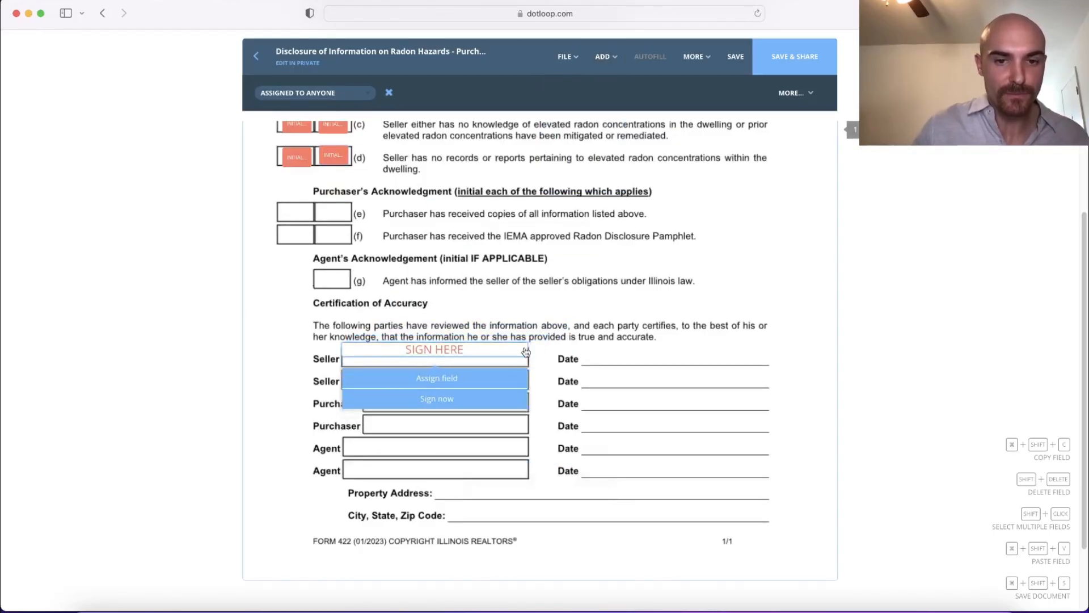
left_click_drag(535, 364, 517, 363)
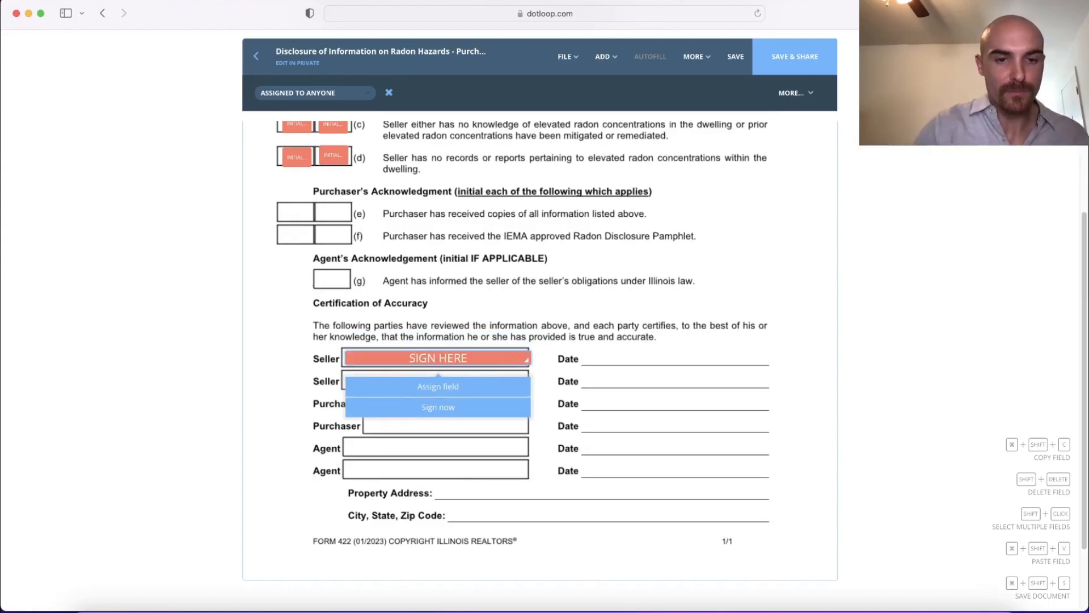
left_click(492, 410)
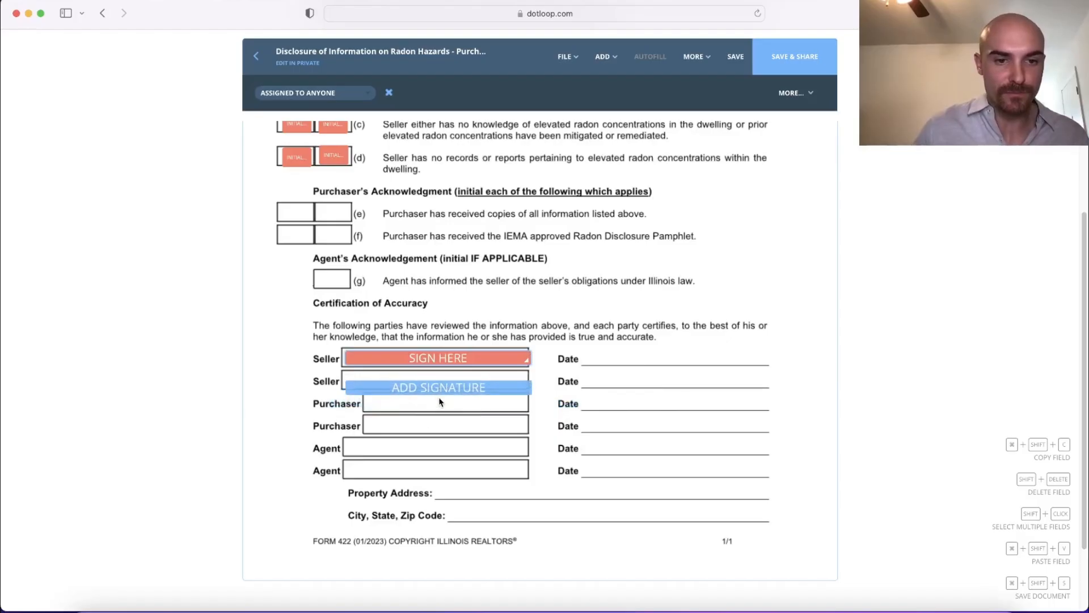
left_click(437, 392)
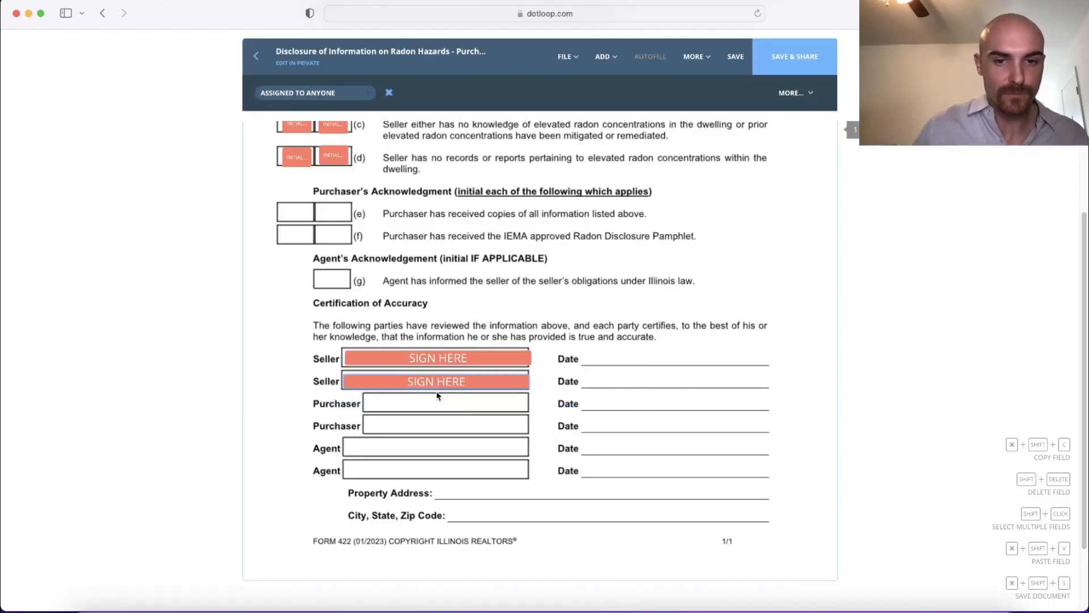
Step: Add a text field on the Property Address line and stretch it to the end of the line
left_click(606, 56)
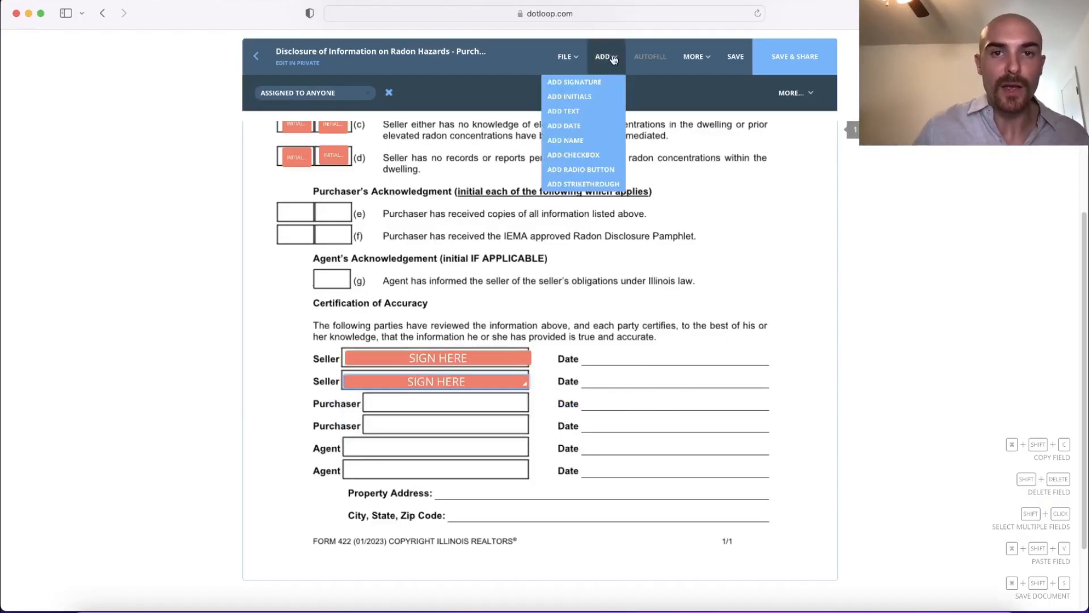
left_click(587, 111)
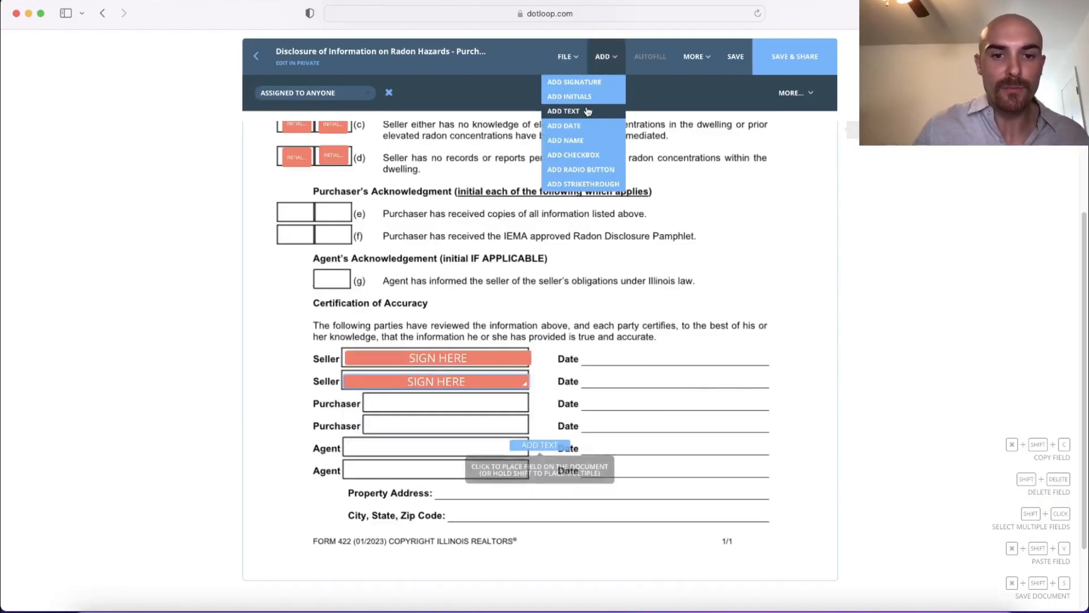
left_click(471, 499)
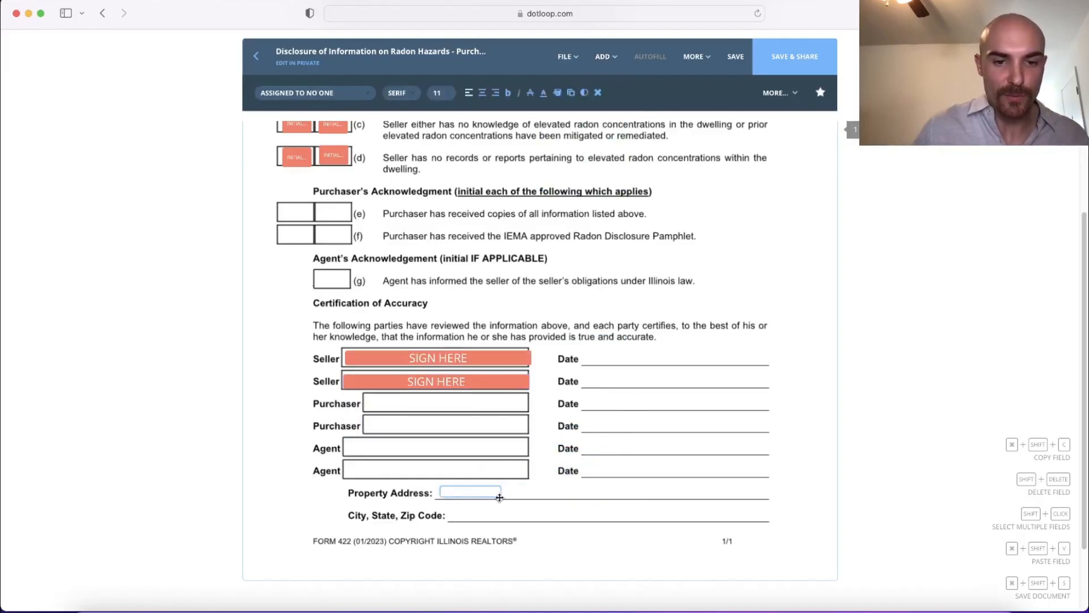
left_click_drag(498, 493, 770, 491)
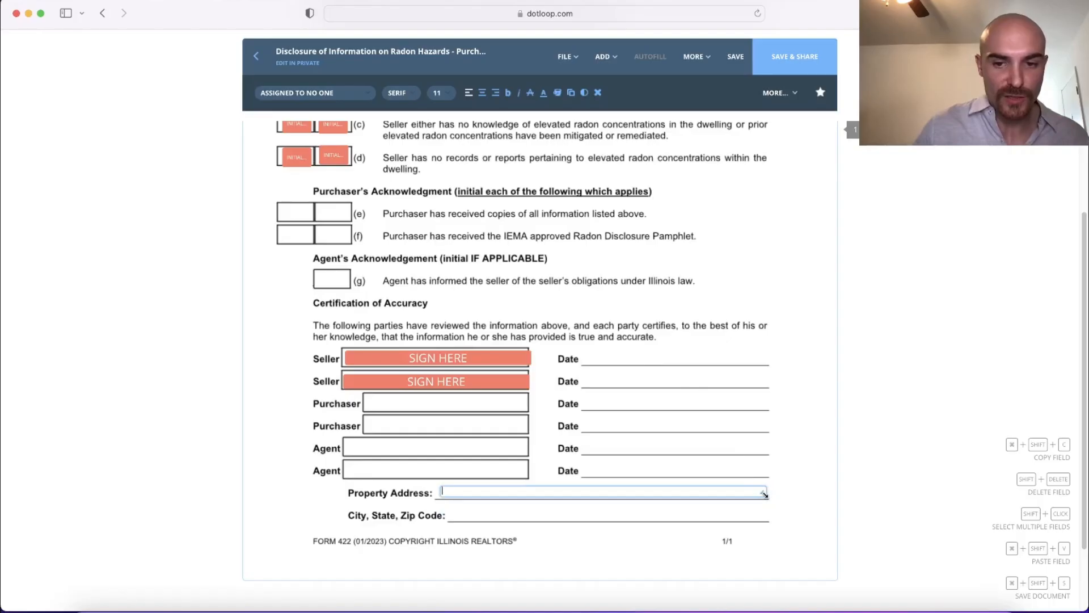
scroll(766, 496, "down", 3)
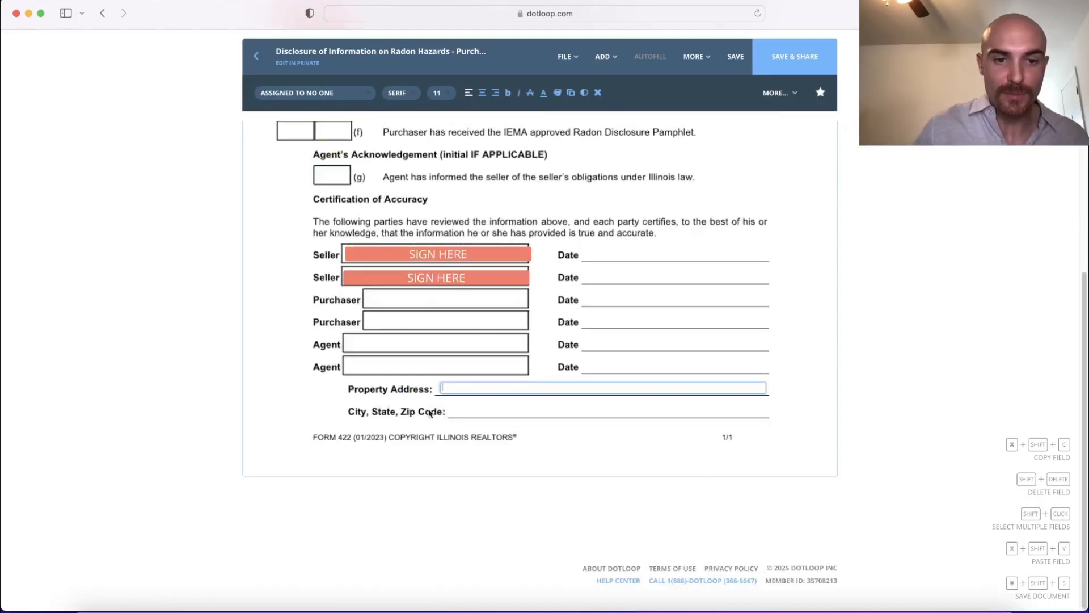
left_click(464, 386)
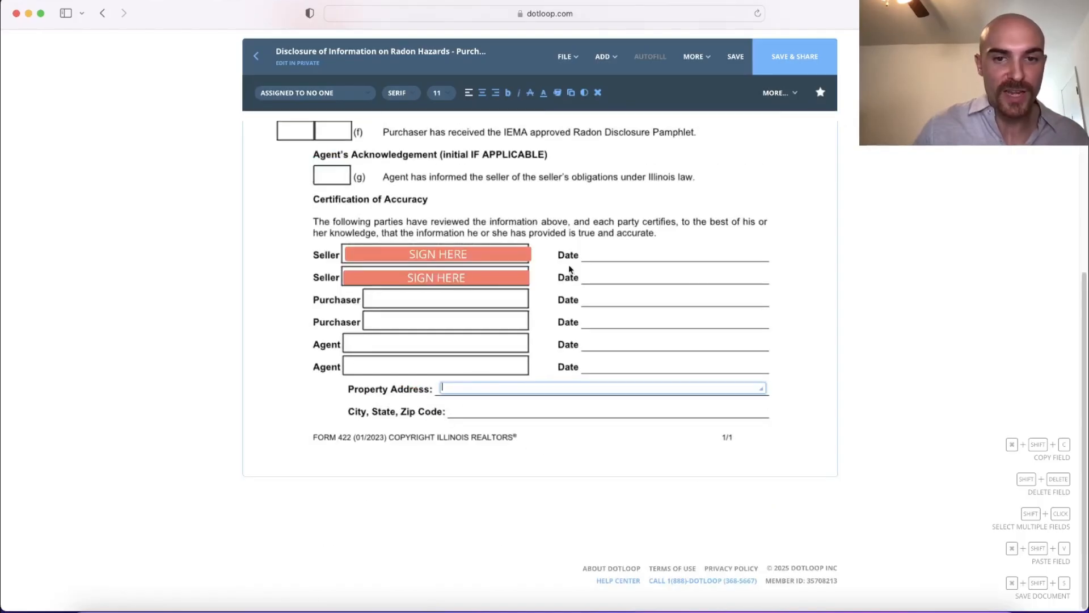
Step: Add a date field on the Date line beside the first Seller signature, leaving the date blank
left_click(603, 66)
left_click(567, 126)
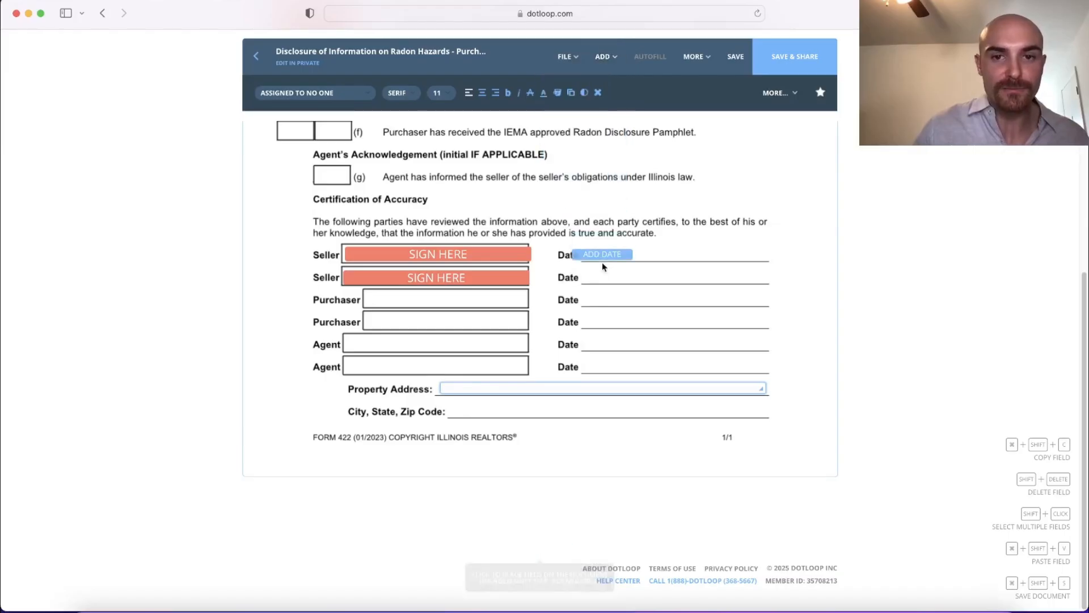
left_click(620, 265)
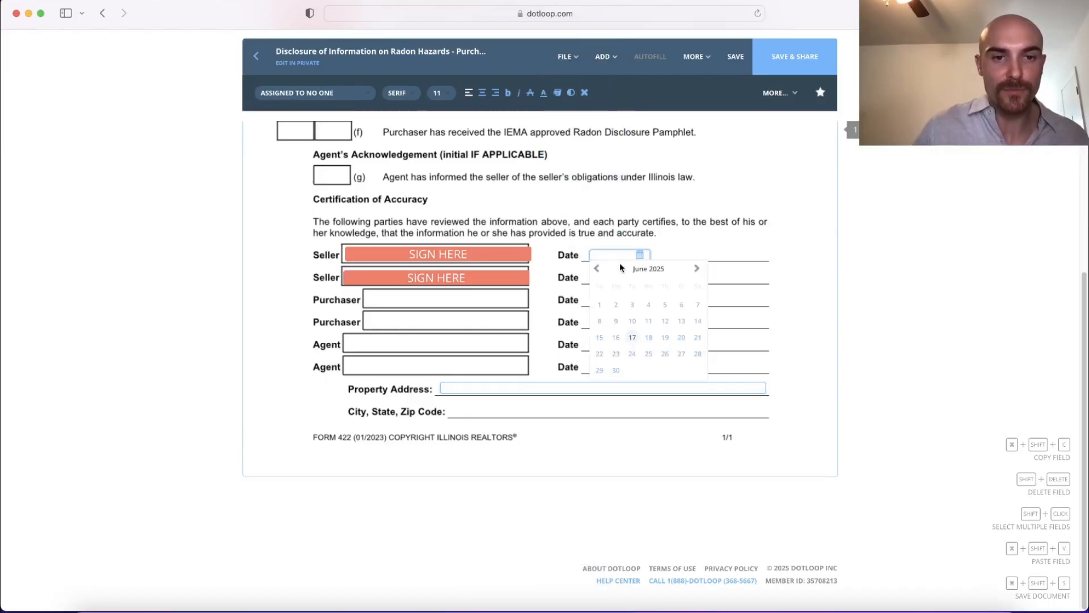
left_click(464, 319)
scroll(464, 321, "up", 1)
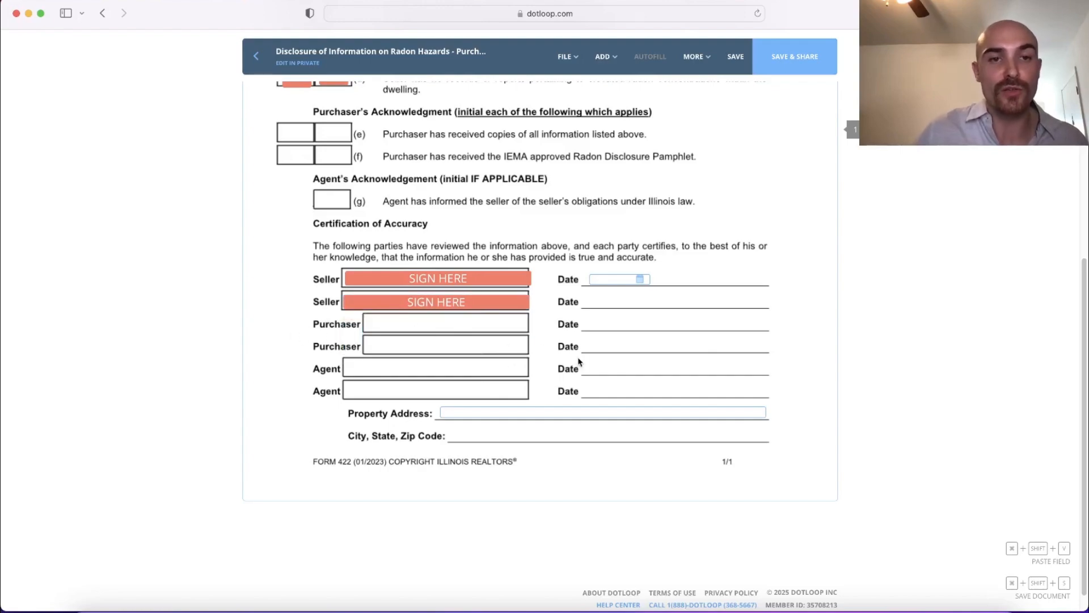
scroll(579, 361, "up", 5)
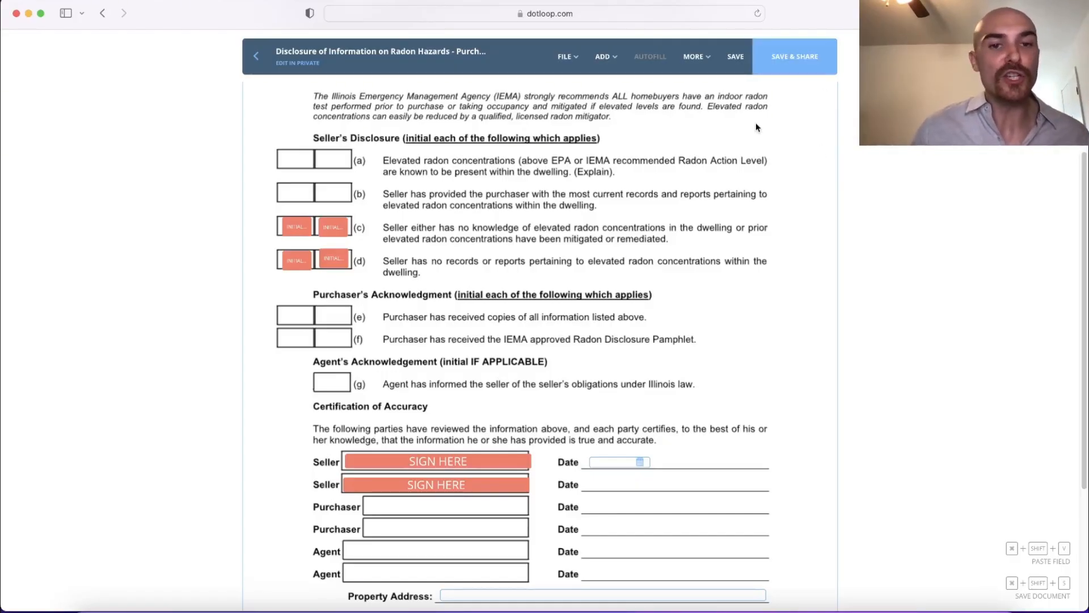
scroll(541, 225, "up", 3)
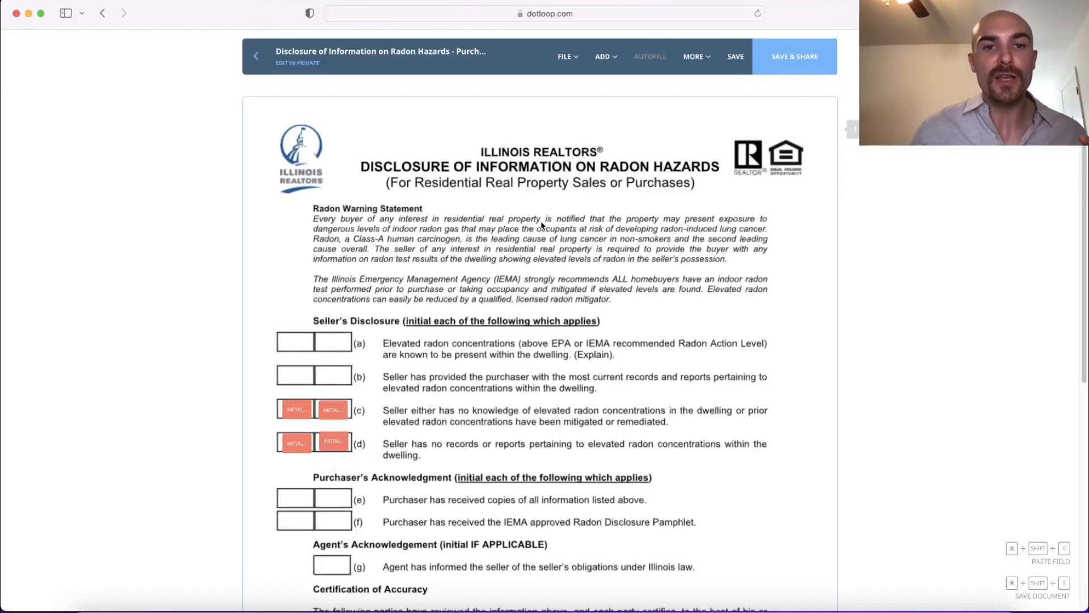